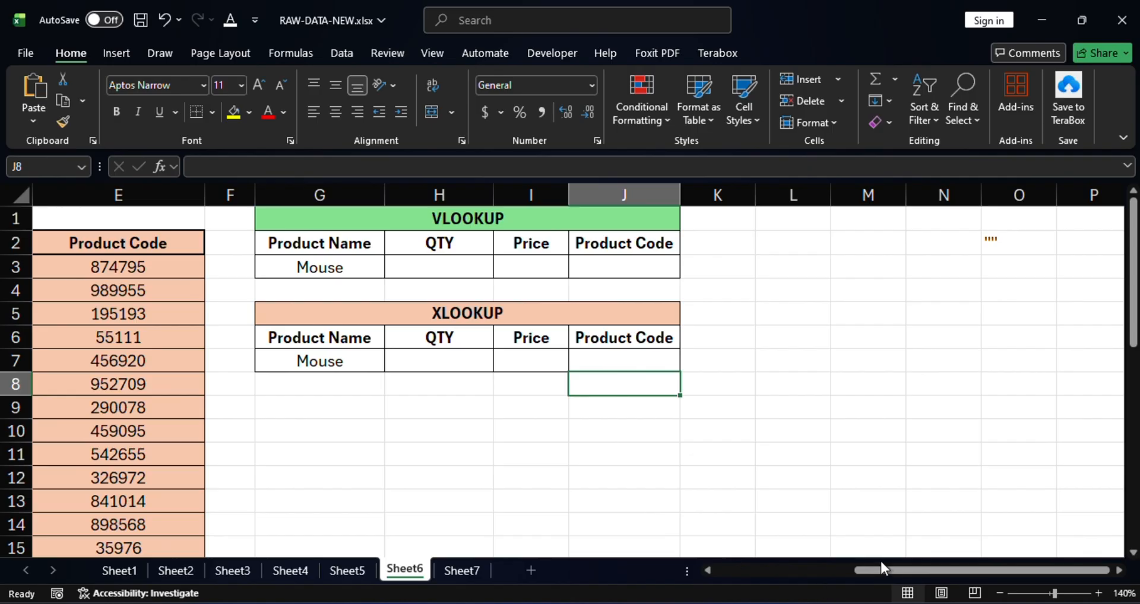
Step: Start a VLOOKUP formula in the QTY cell H3 of the VLOOKUP table, with G3 as the lookup value
drag(889, 569, 815, 565)
click(764, 219)
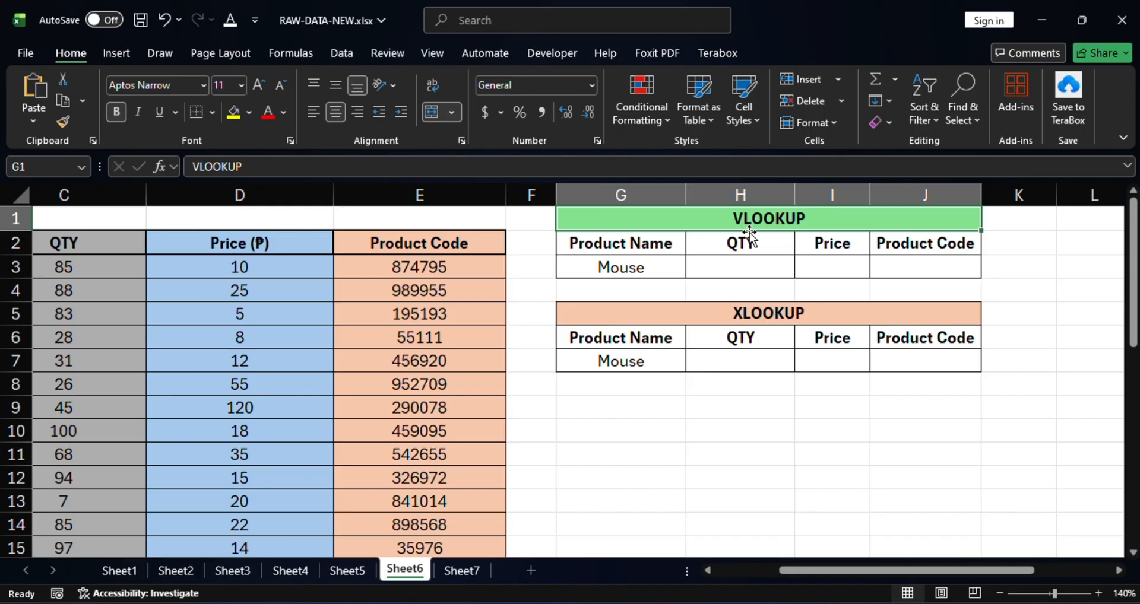
click(751, 265)
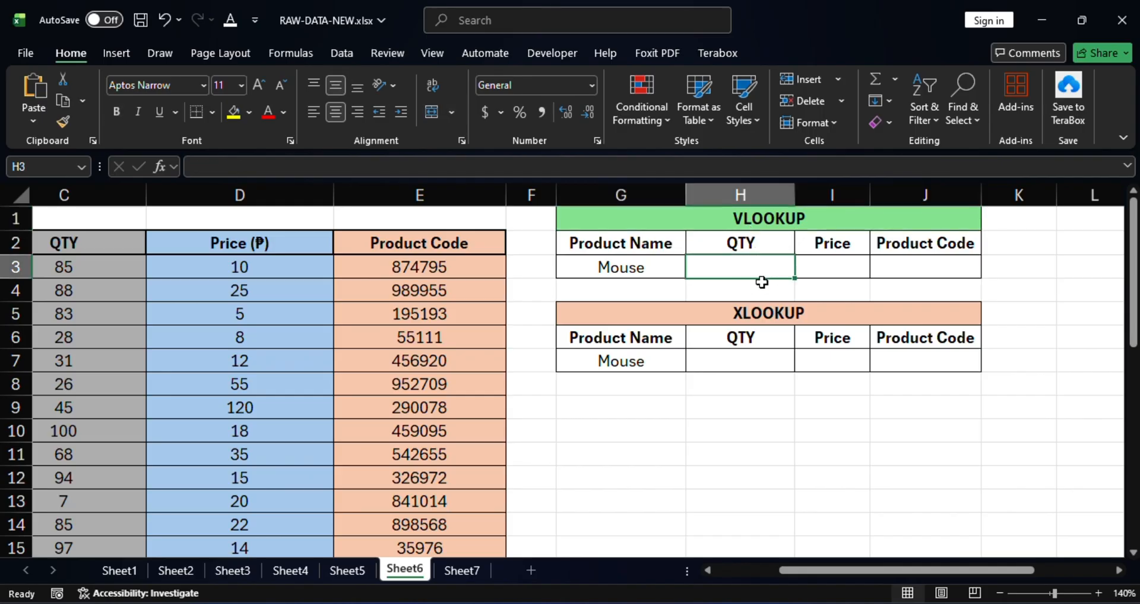
text(=)
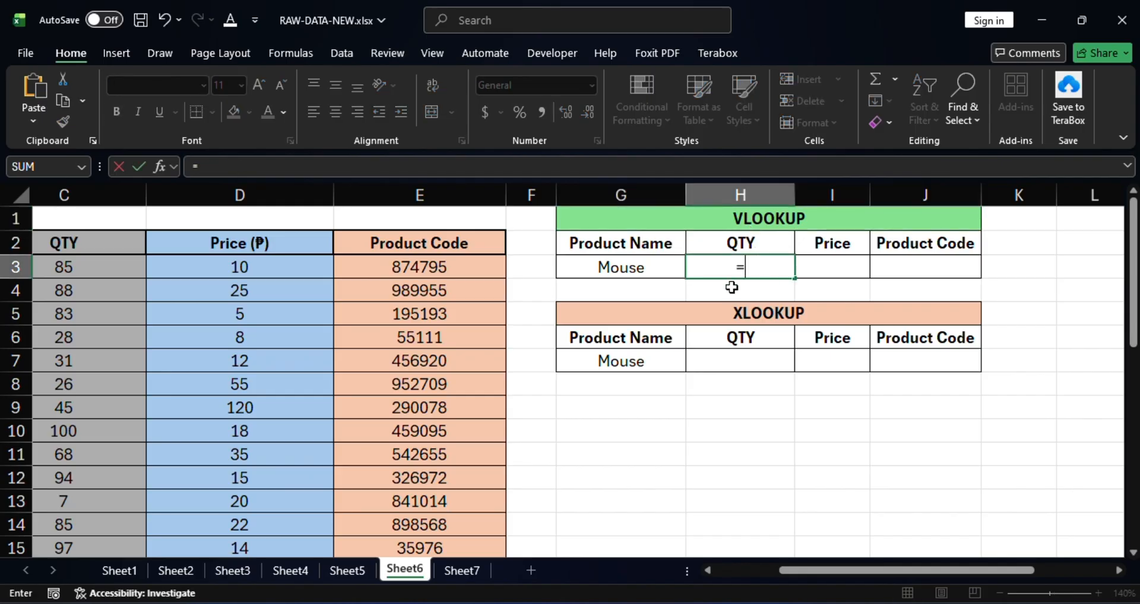
text(v)
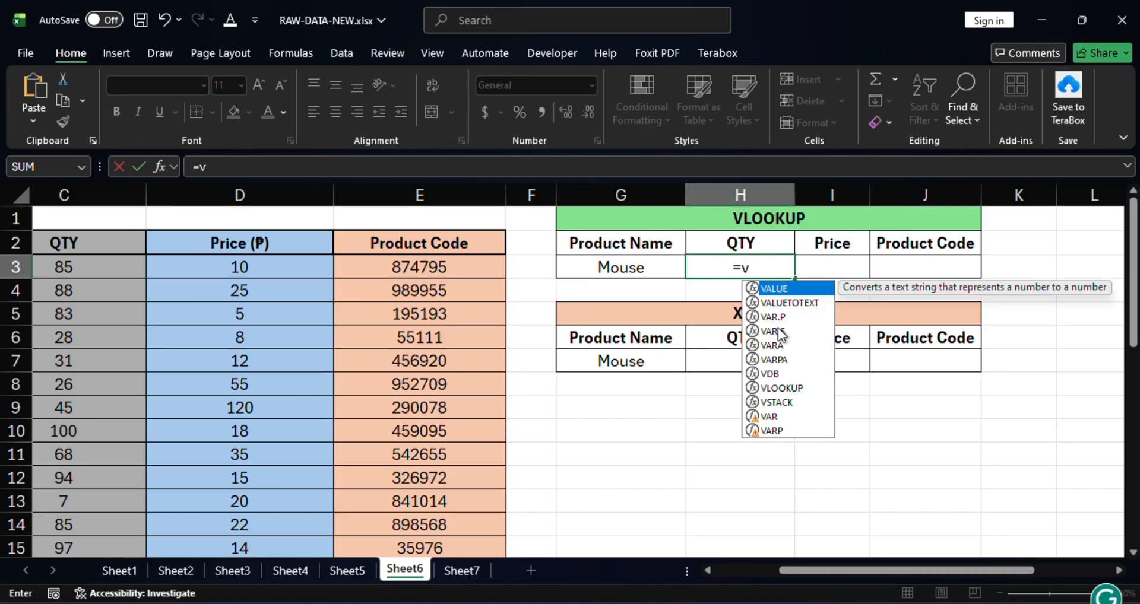
text(loo)
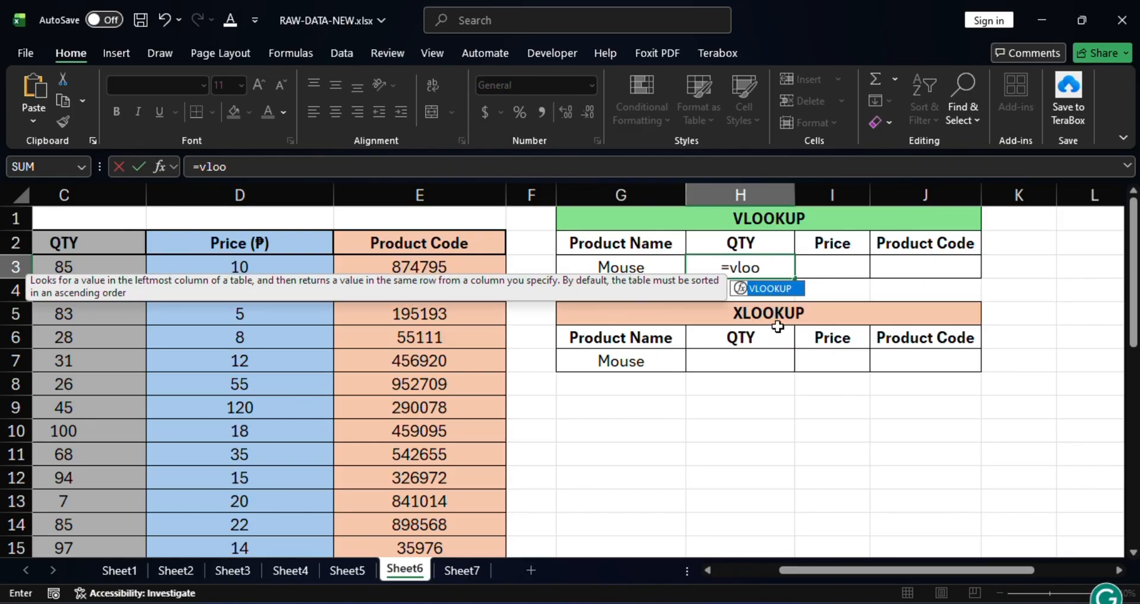
double_click(772, 290)
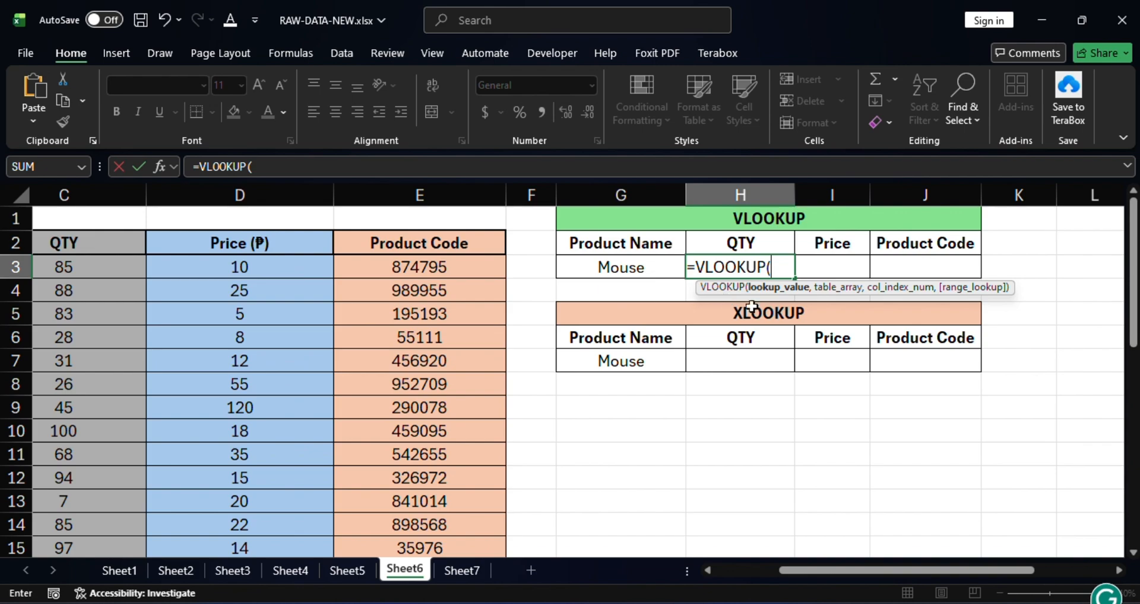
click(638, 265)
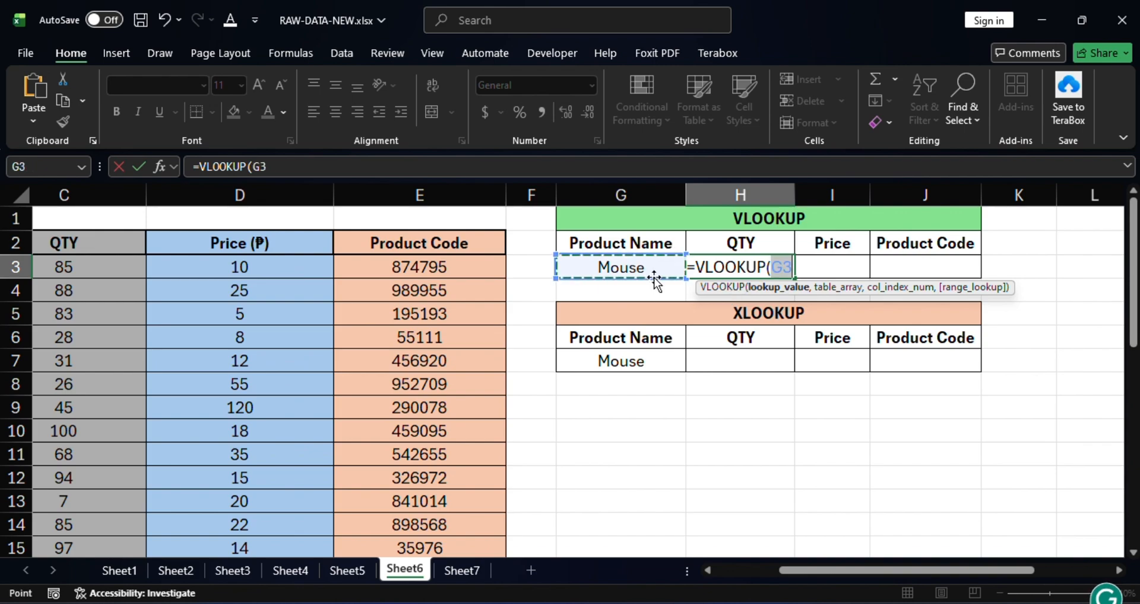
text(,)
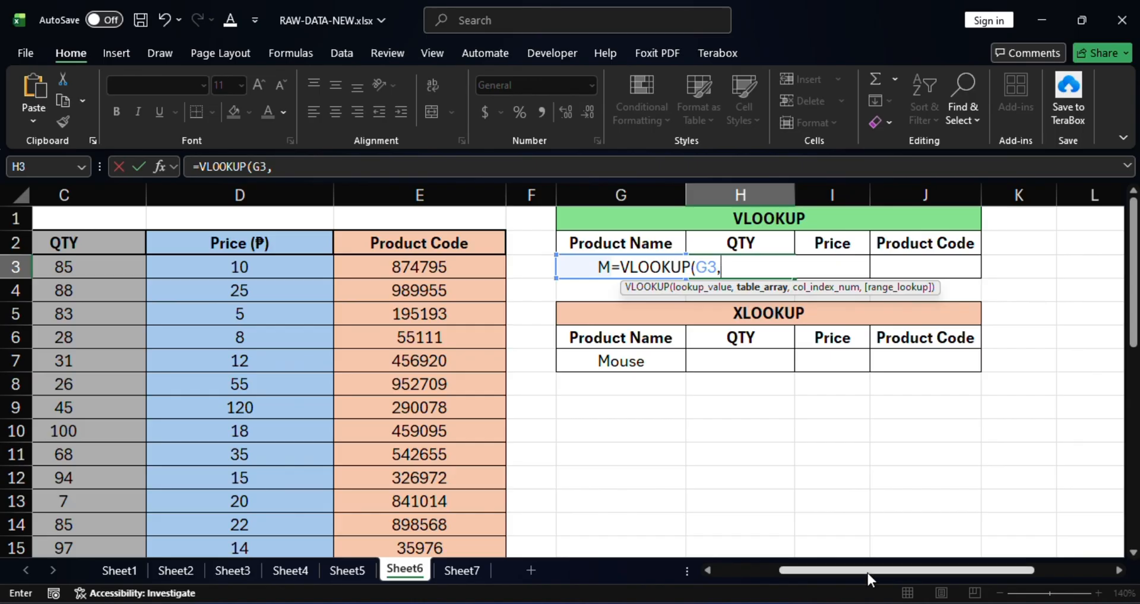
Step: Set the VLOOKUP table array to the product data range B3:E32
drag(868, 572, 794, 568)
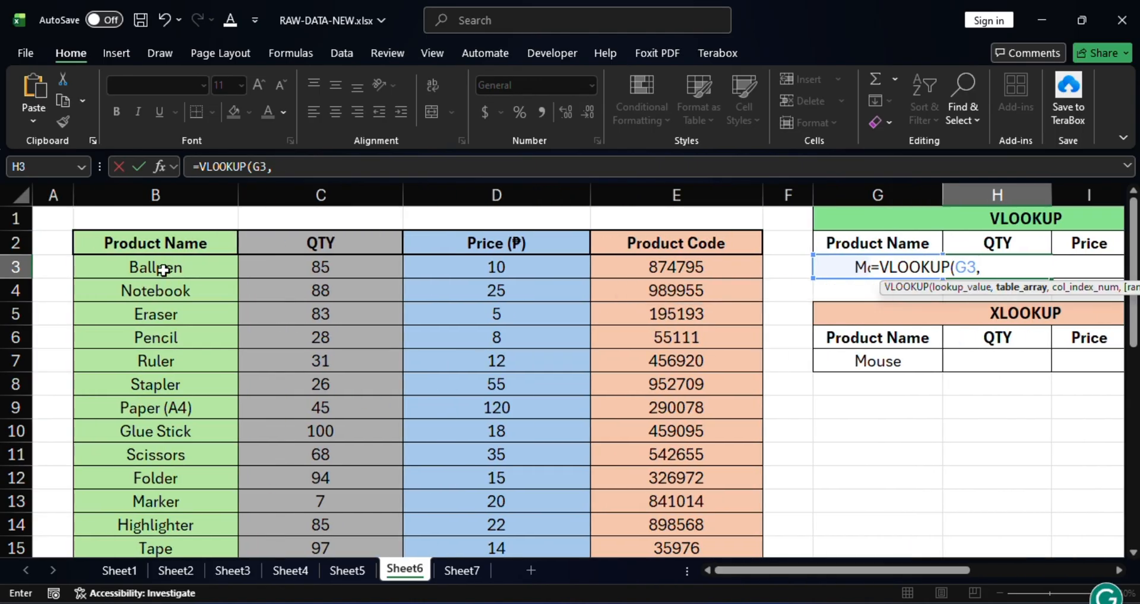
drag(164, 270, 711, 517)
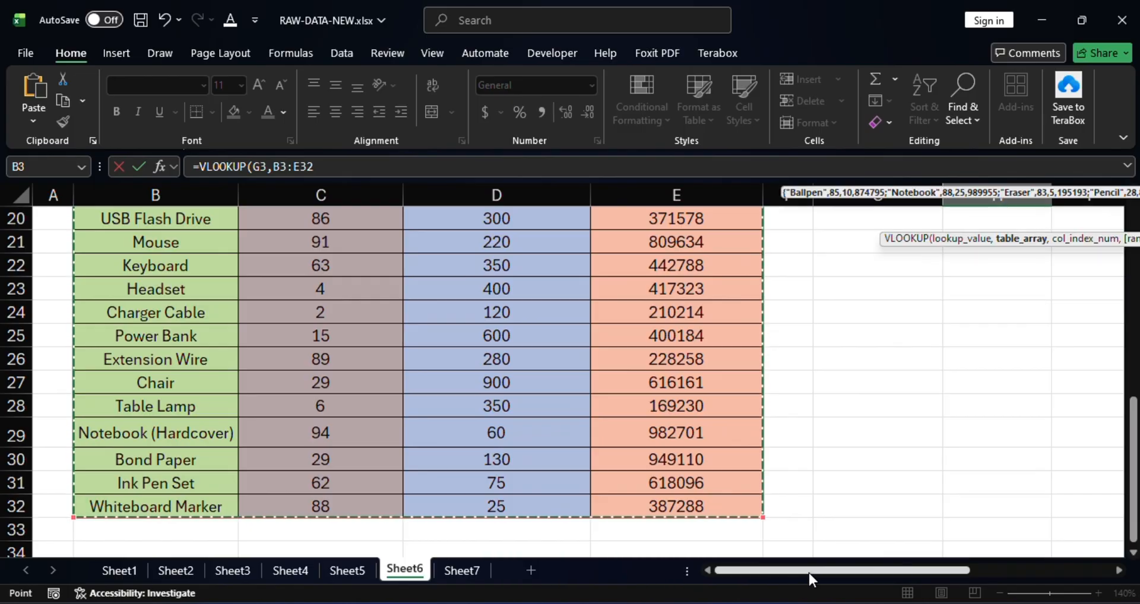
drag(809, 572, 946, 571)
scroll(814, 473, up, 6)
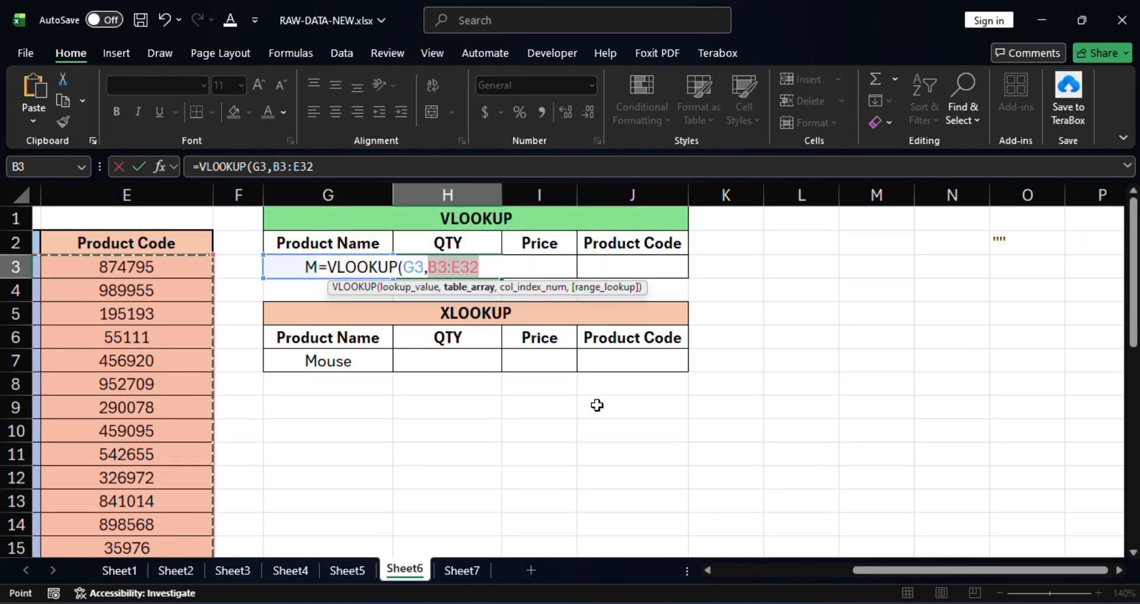
text(,)
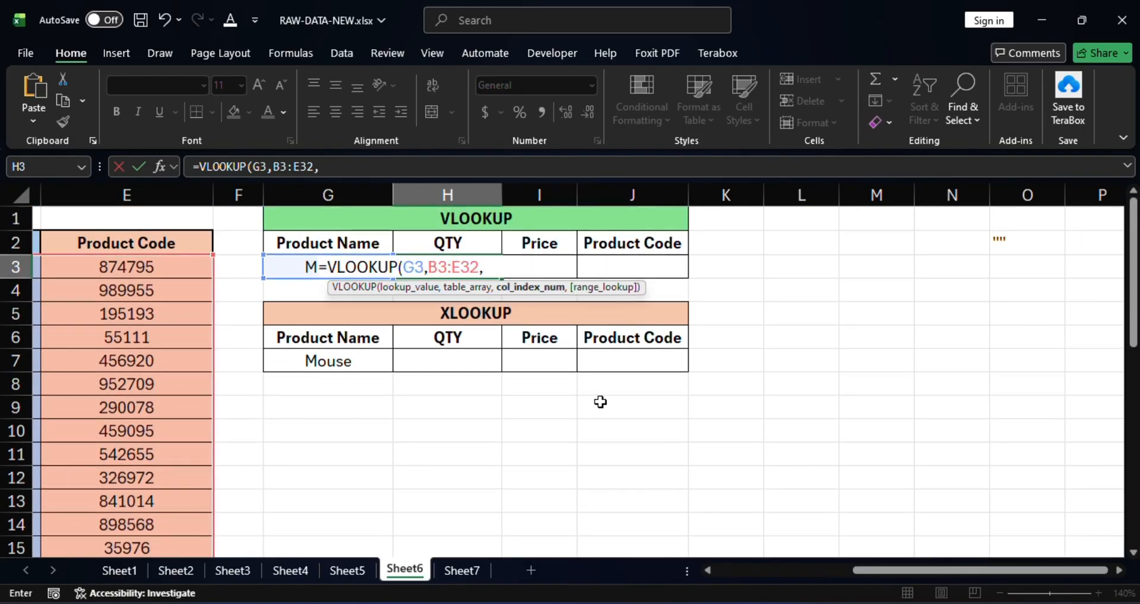
Step: Complete the VLOOKUP formula with column index 2 and FALSE for an exact match
drag(932, 571, 872, 572)
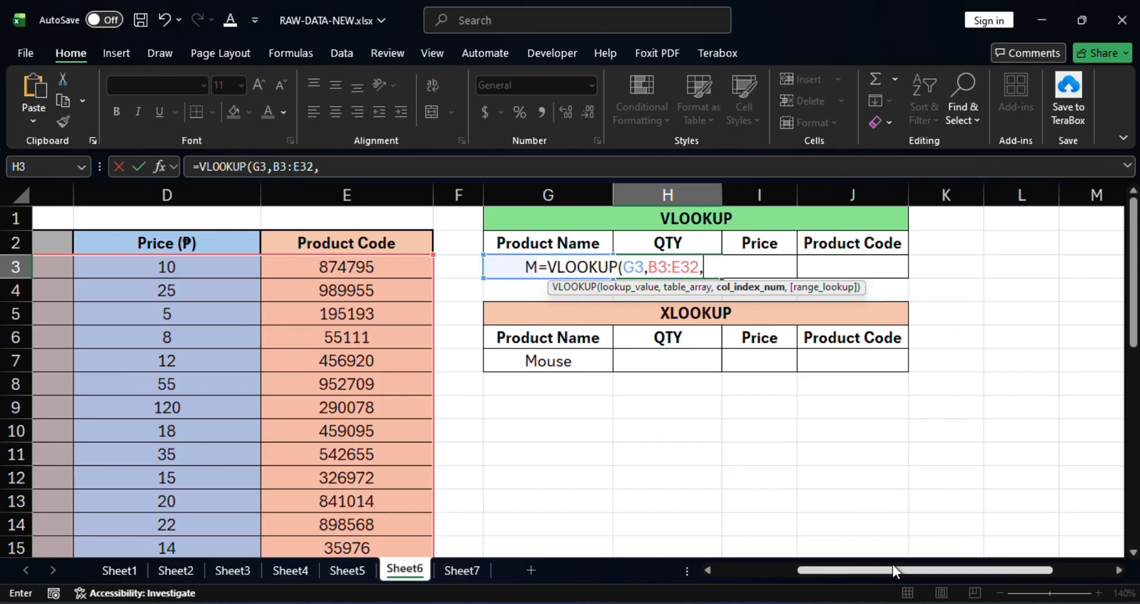
drag(892, 569, 792, 571)
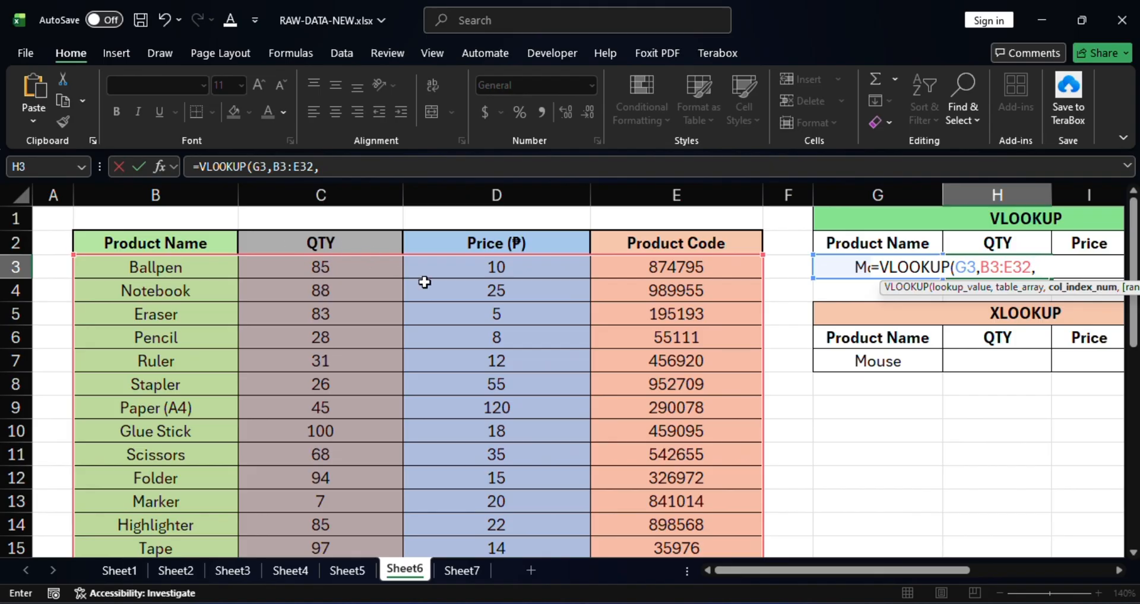
drag(886, 571, 921, 568)
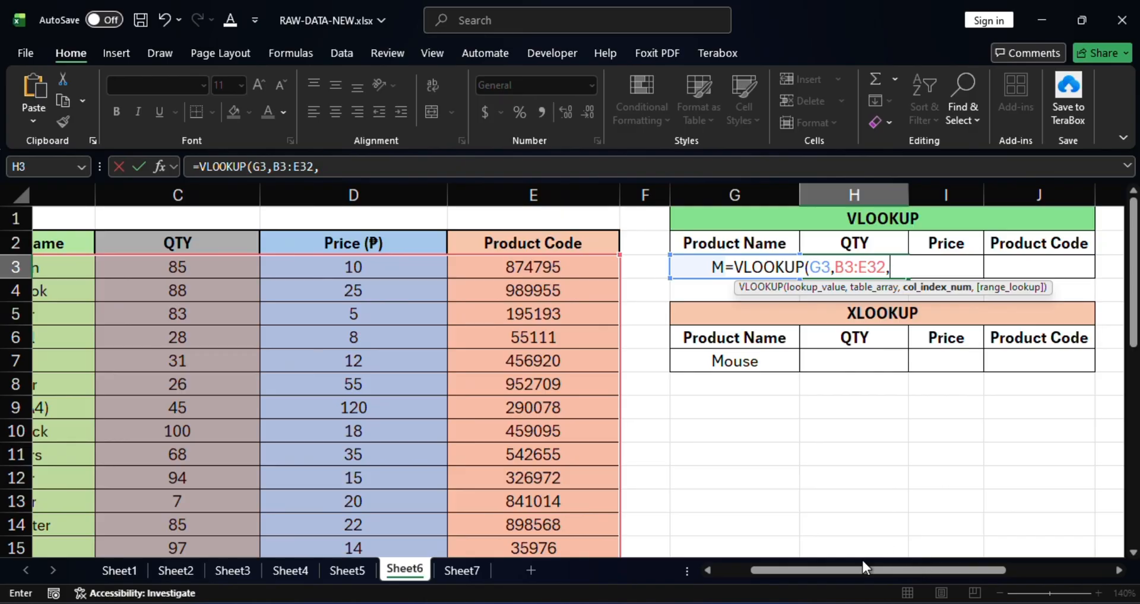
text(2,)
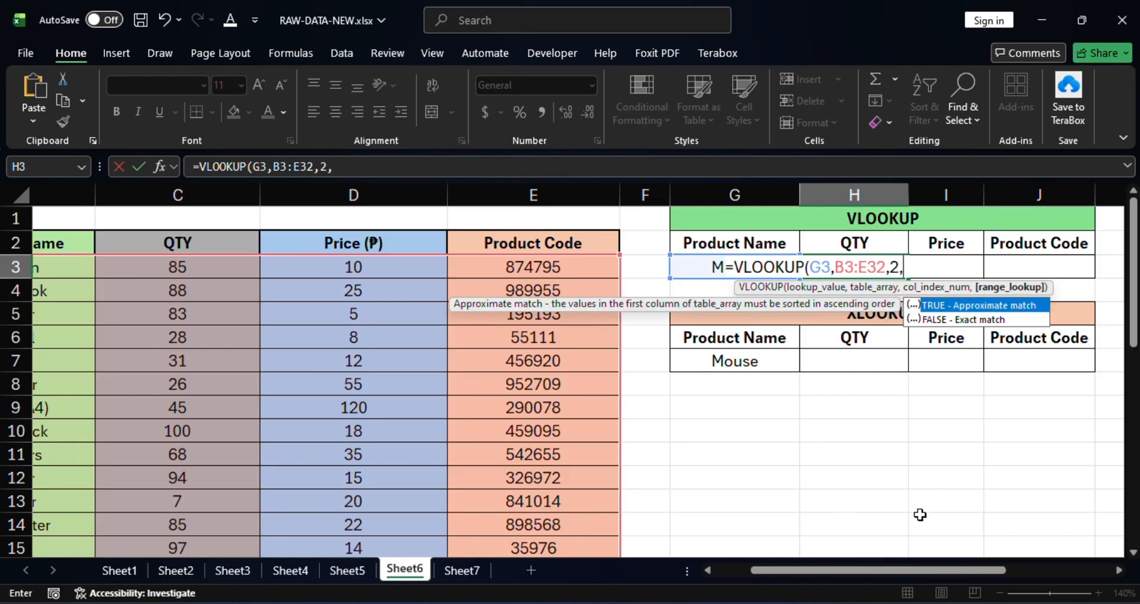
double_click(951, 320)
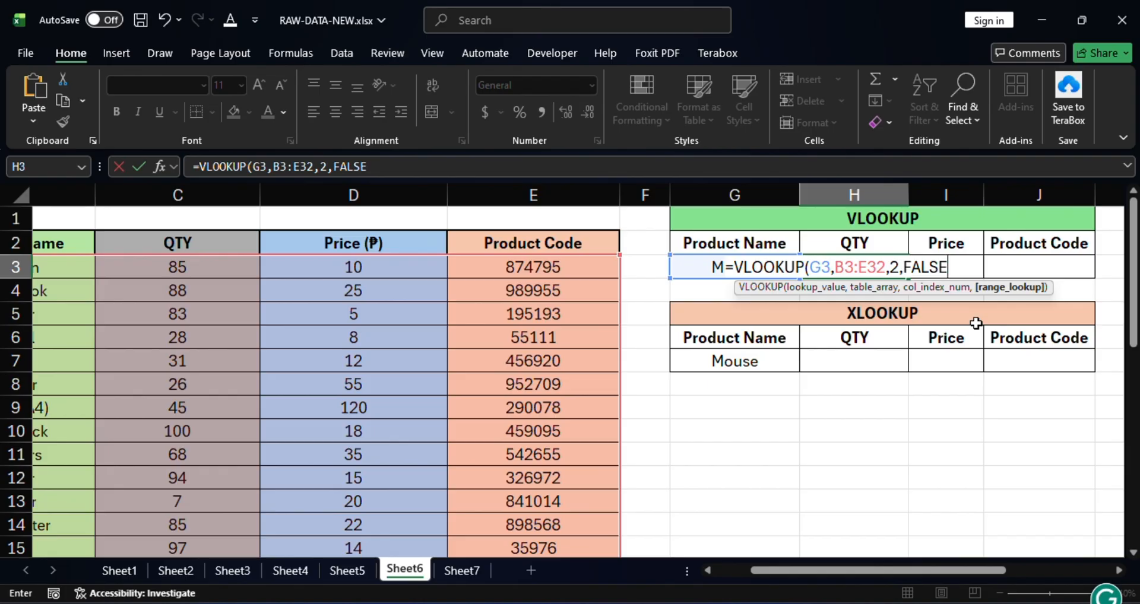
text())
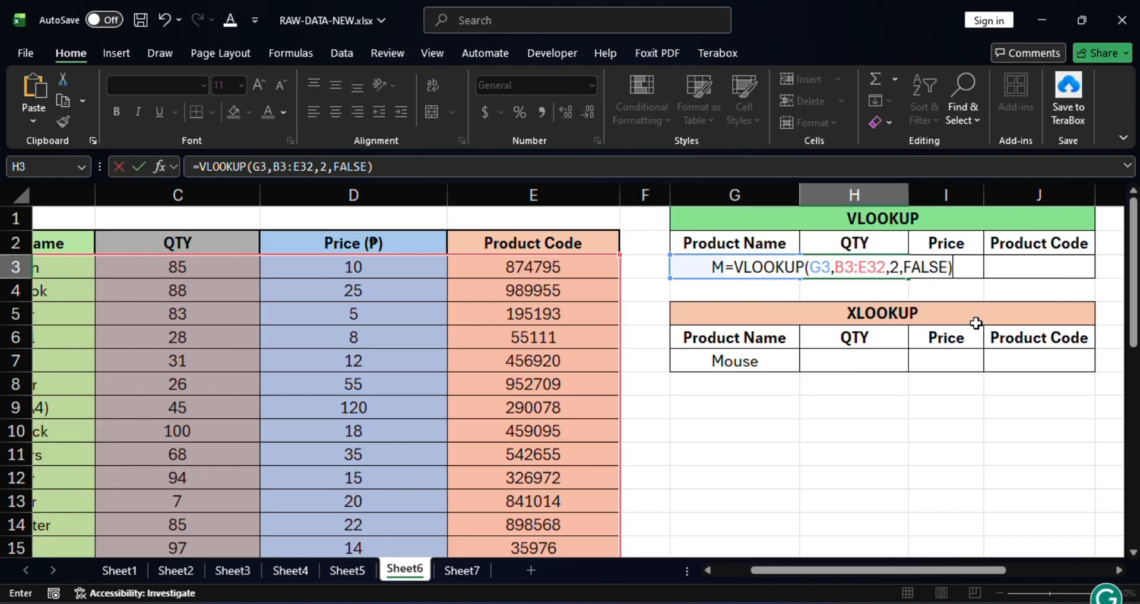
key(Return)
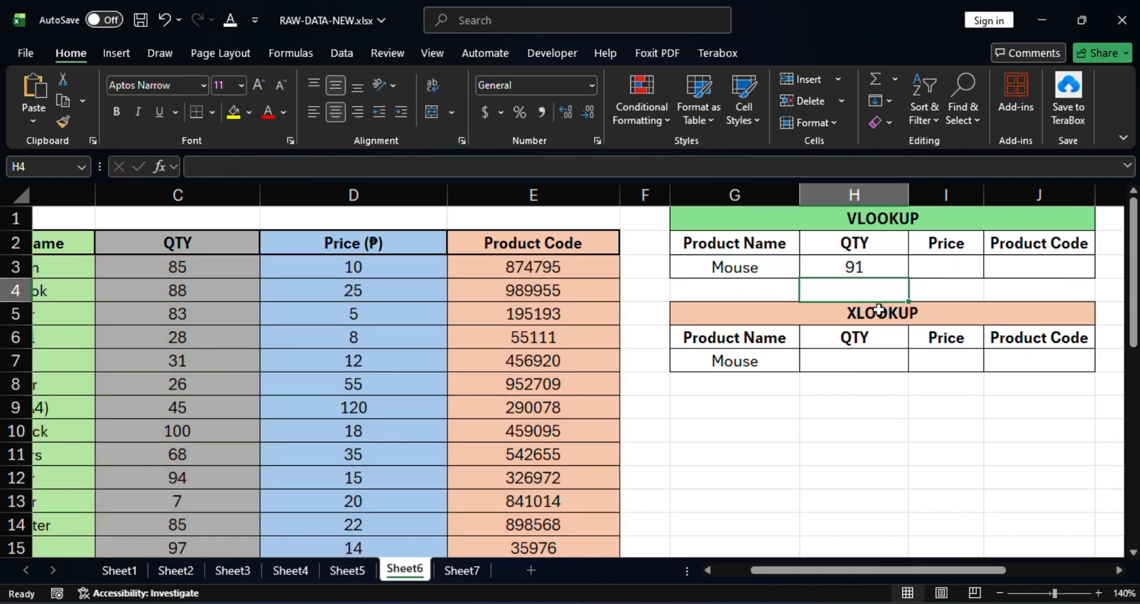
click(844, 265)
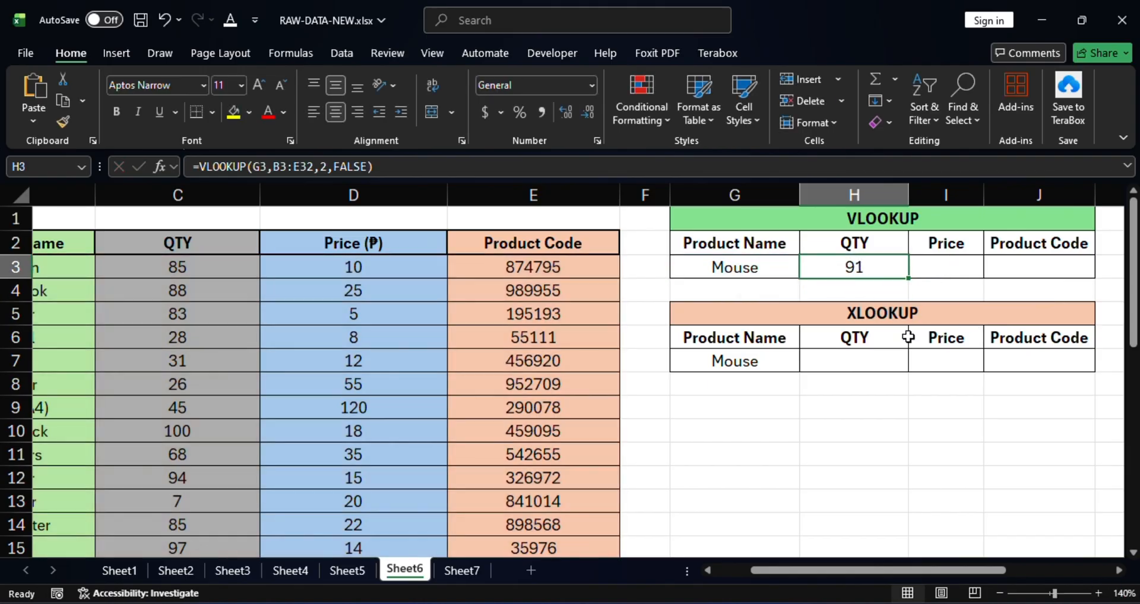
Step: Start an XLOOKUP formula in the QTY cell H7 of the XLOOKUP table, with G7 as the lookup value
click(862, 363)
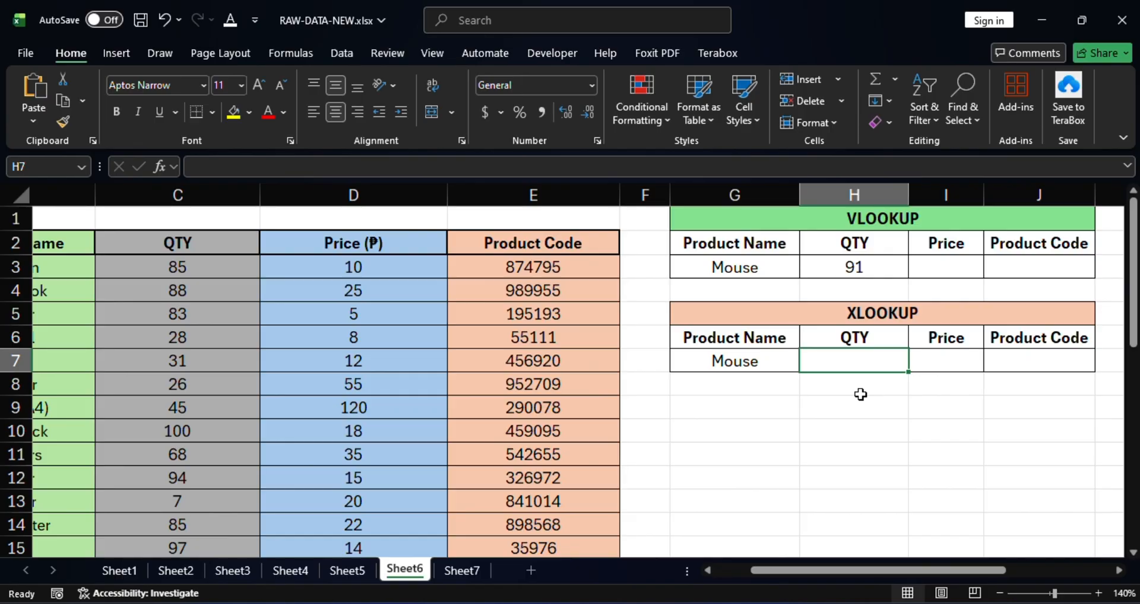
text(=)
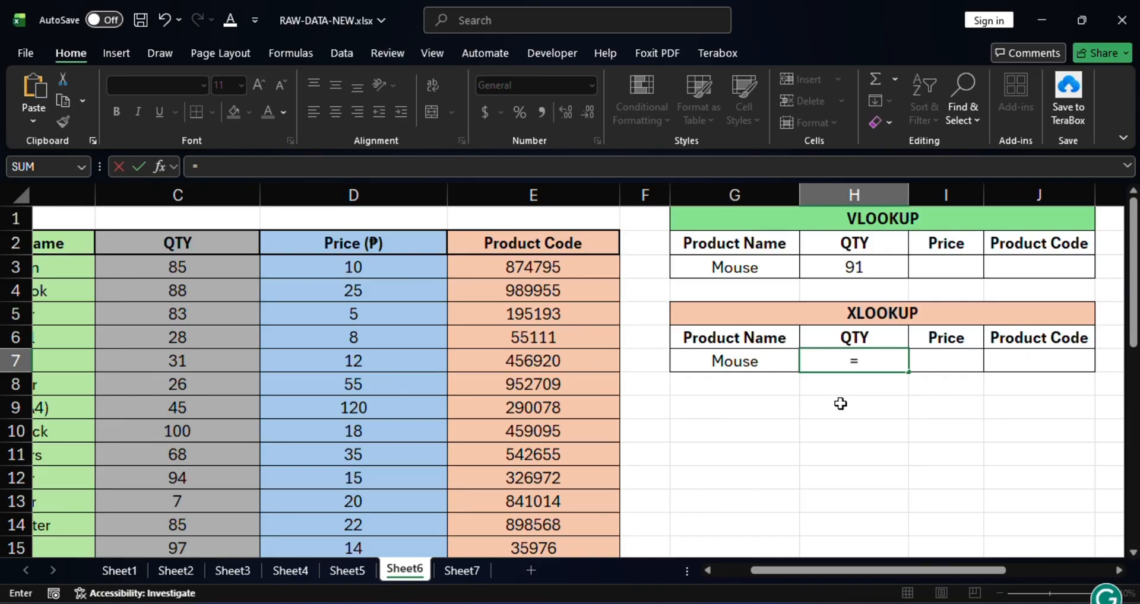
text(xlo)
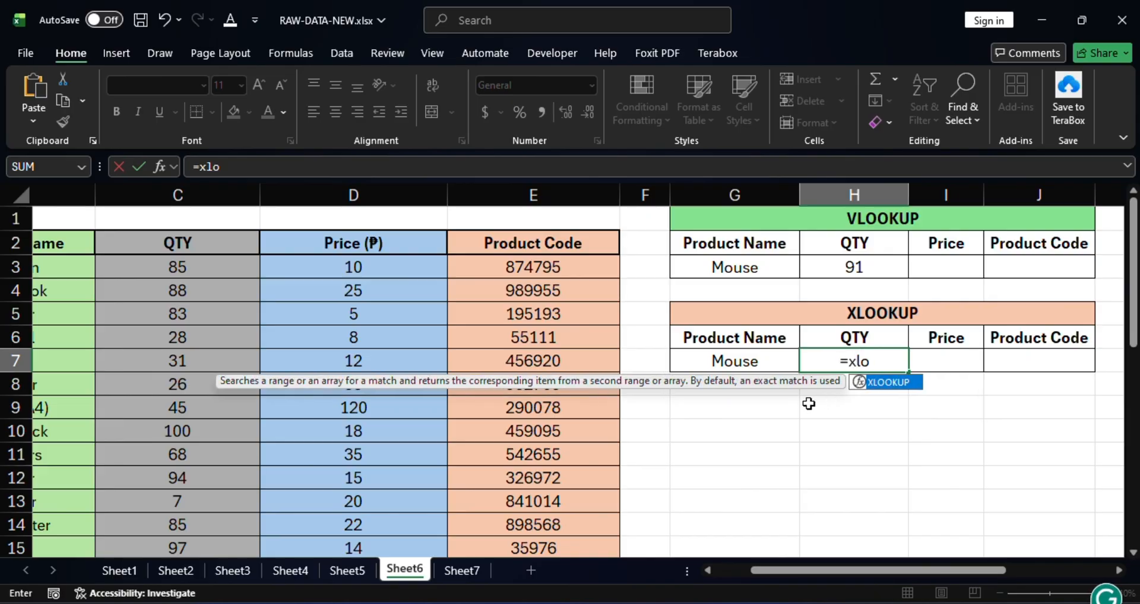
double_click(888, 386)
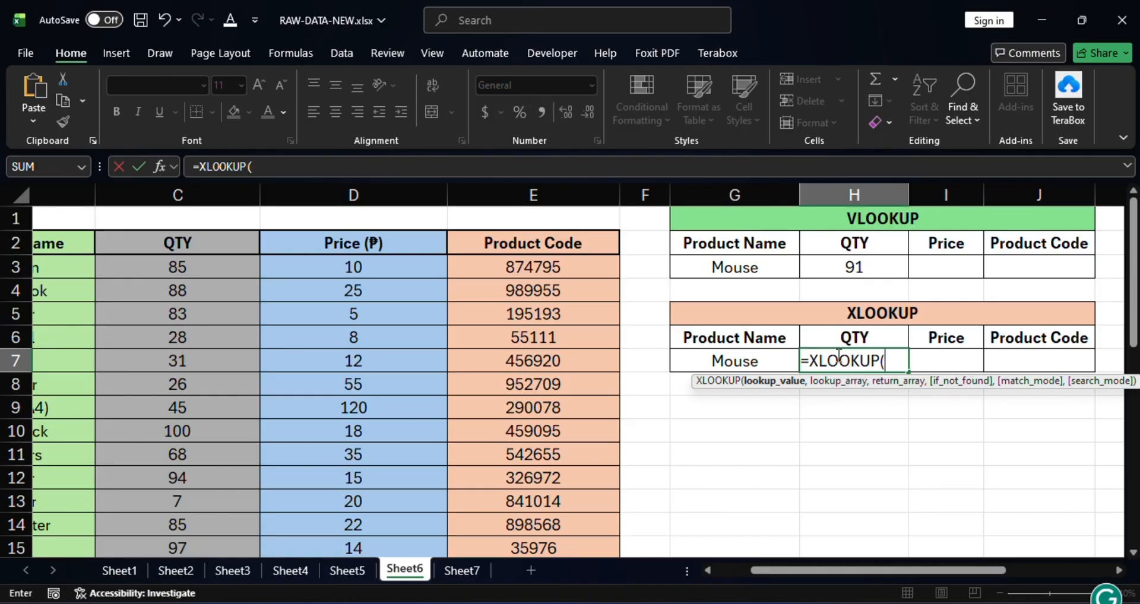
click(754, 361)
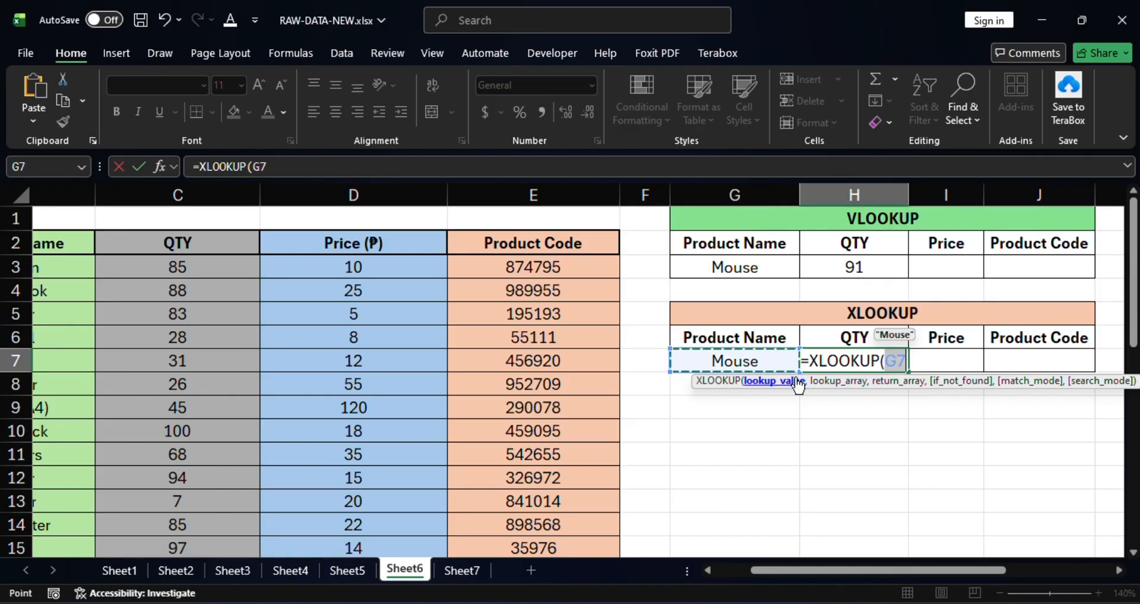
text(,)
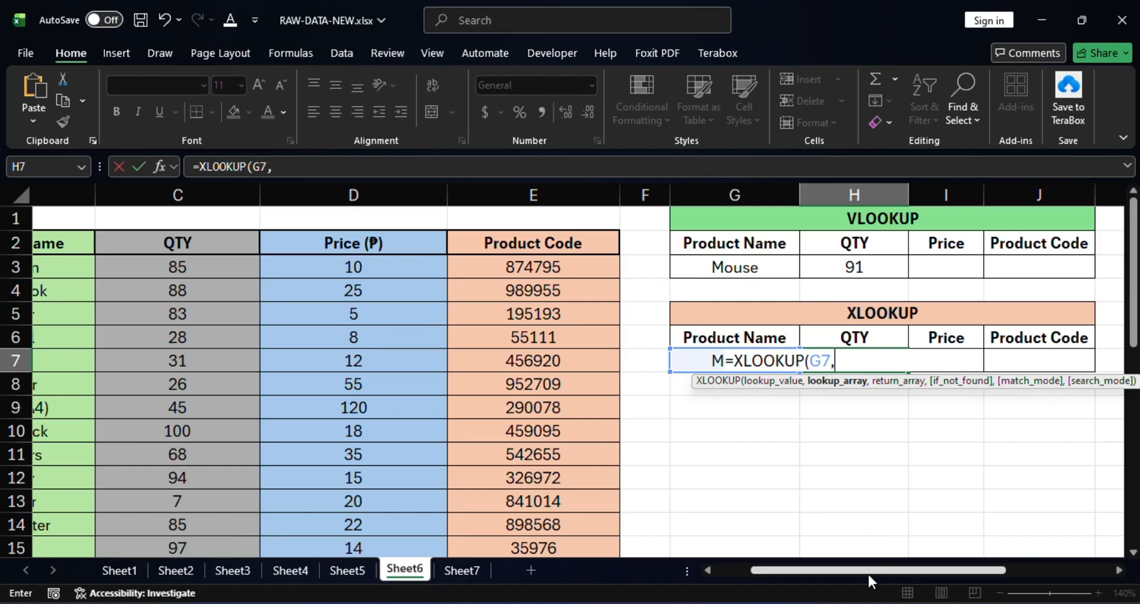
Step: Set the XLOOKUP lookup array to the Product Name range B3:B32
drag(868, 571, 711, 561)
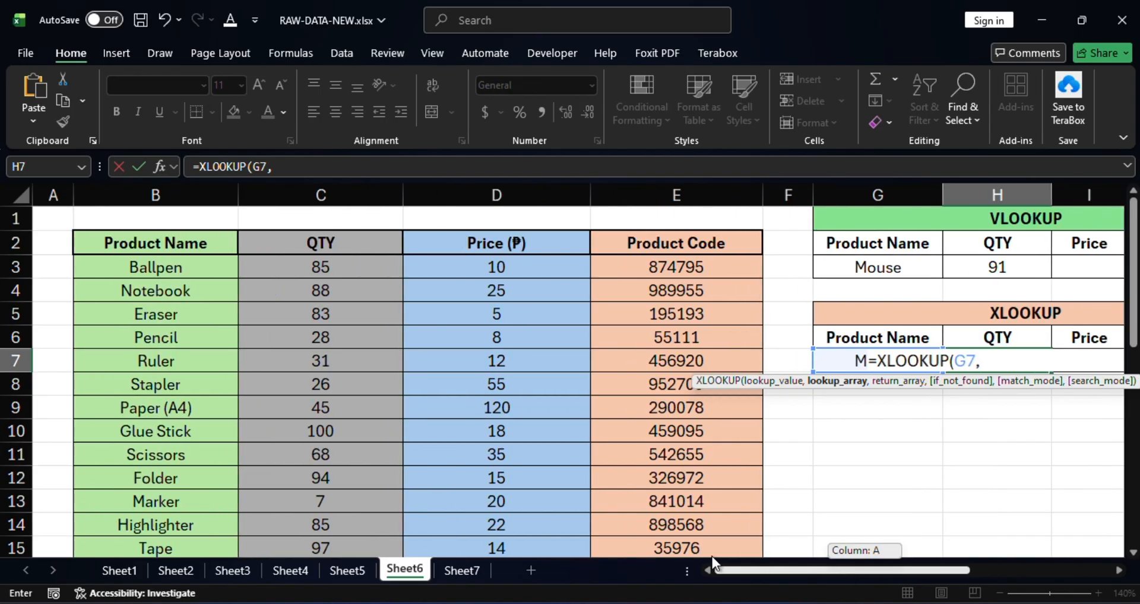
click(133, 265)
scroll(212, 307, down, 5)
scroll(212, 307, down, 2)
shift+click(184, 462)
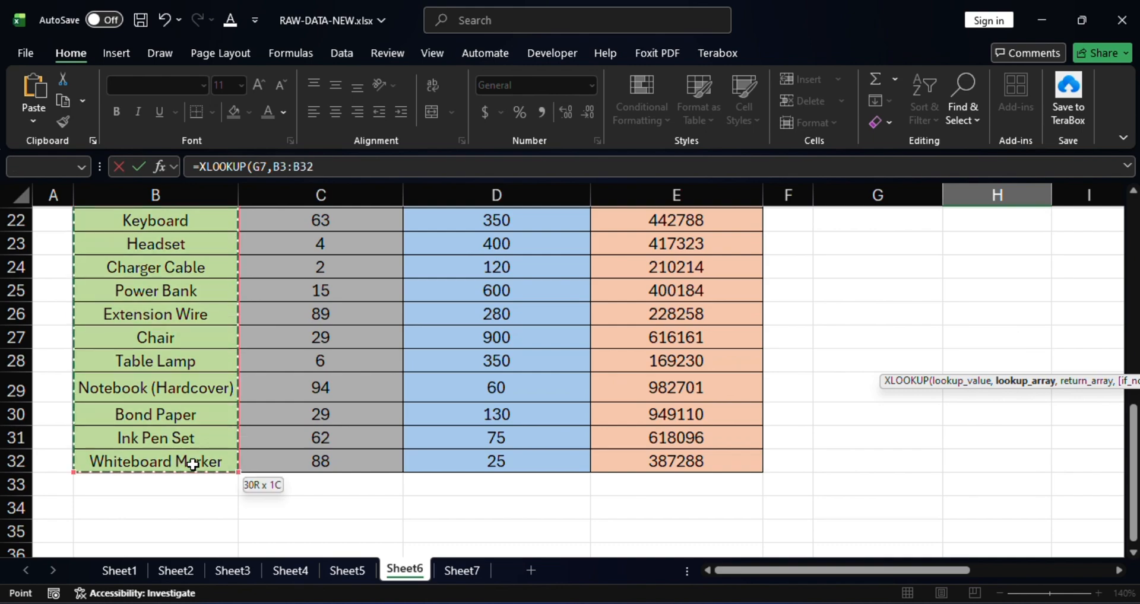
scroll(289, 440, up, 4)
scroll(289, 440, up, 3)
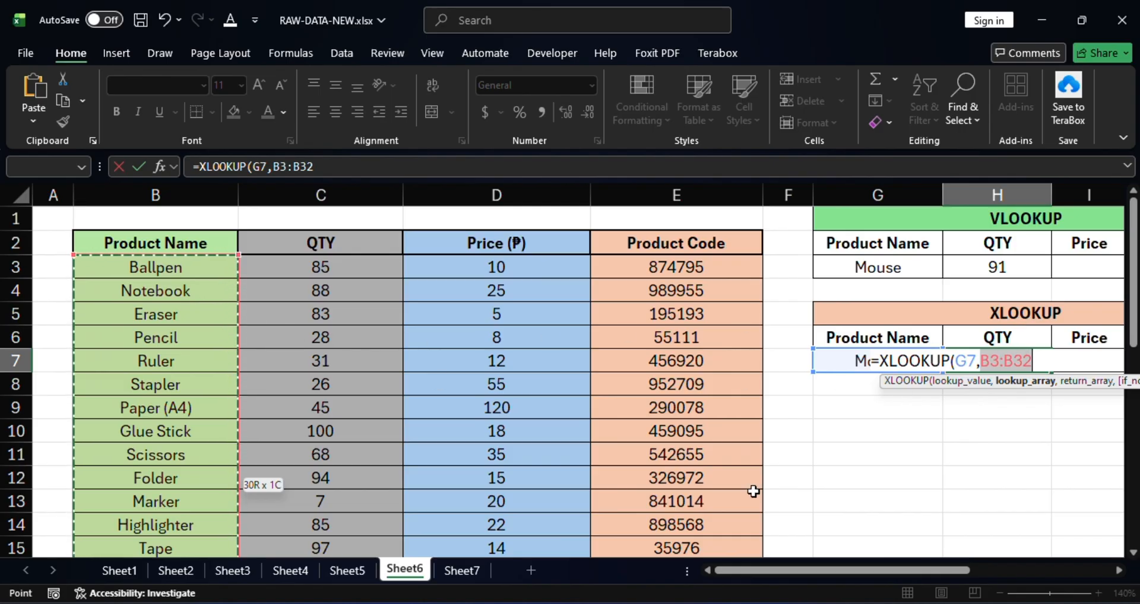
scroll(267, 338, down, 4)
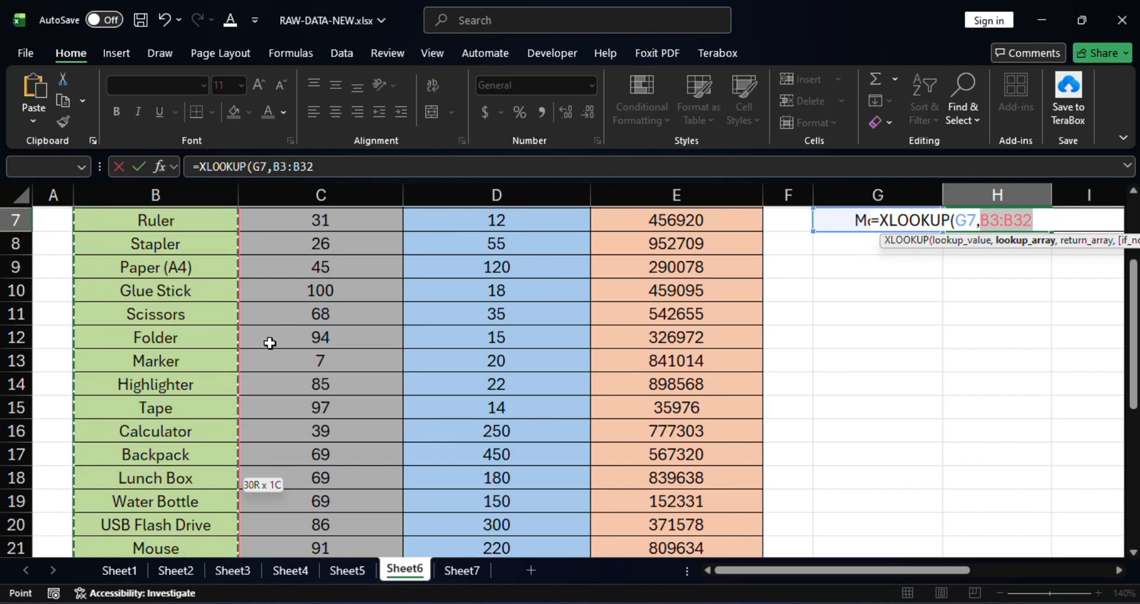
scroll(282, 356, up, 4)
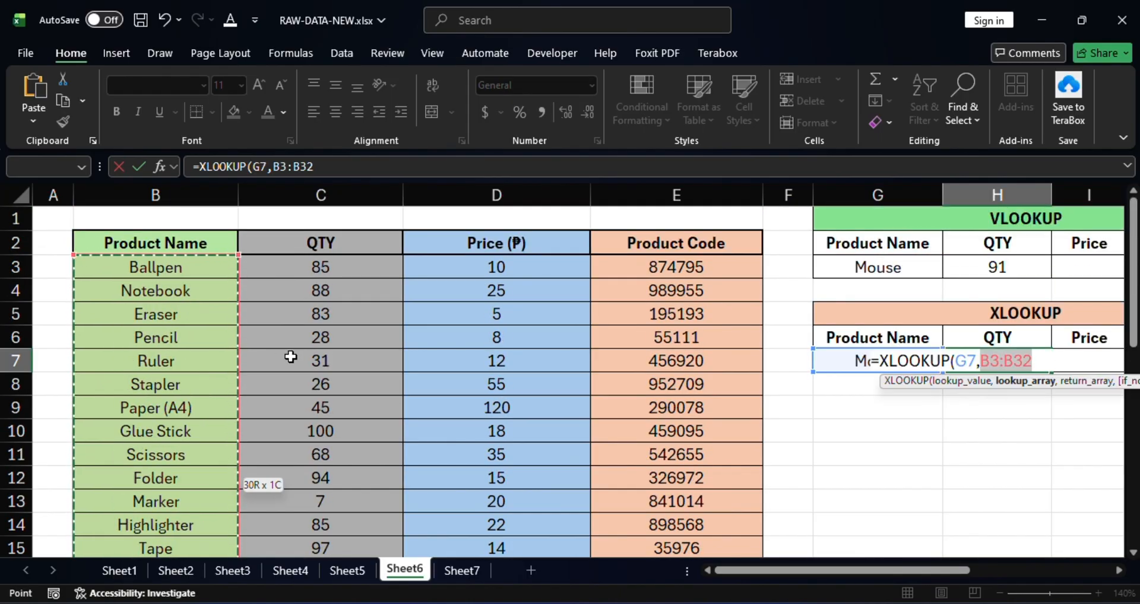
text(,)
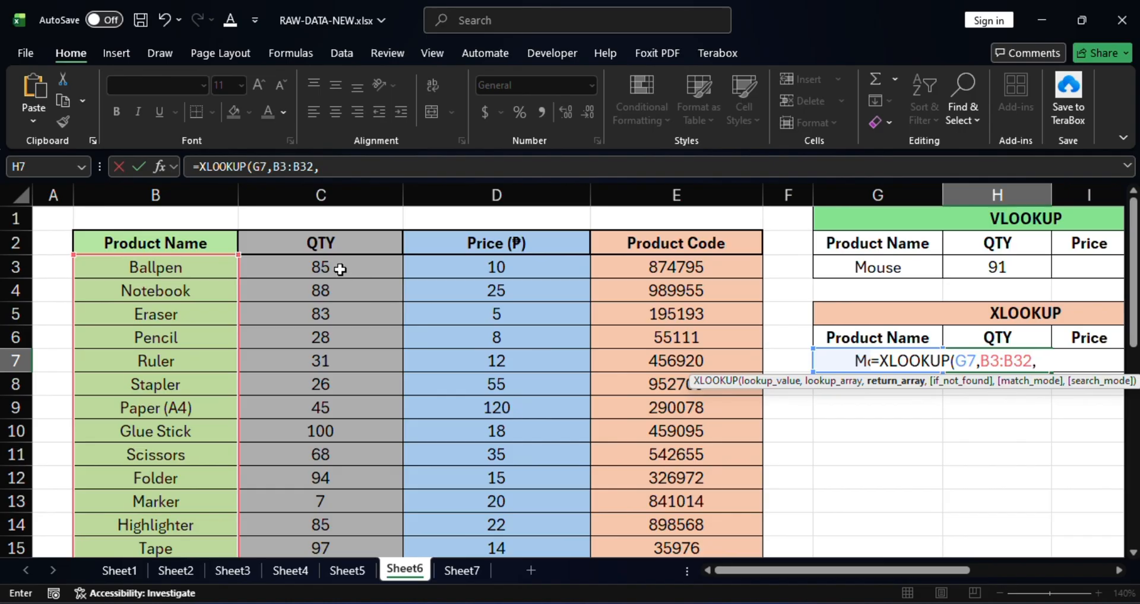
Step: Set the XLOOKUP return array to the QTY range C3:C32 and complete the formula
drag(338, 267, 359, 473)
scroll(488, 425, up, 7)
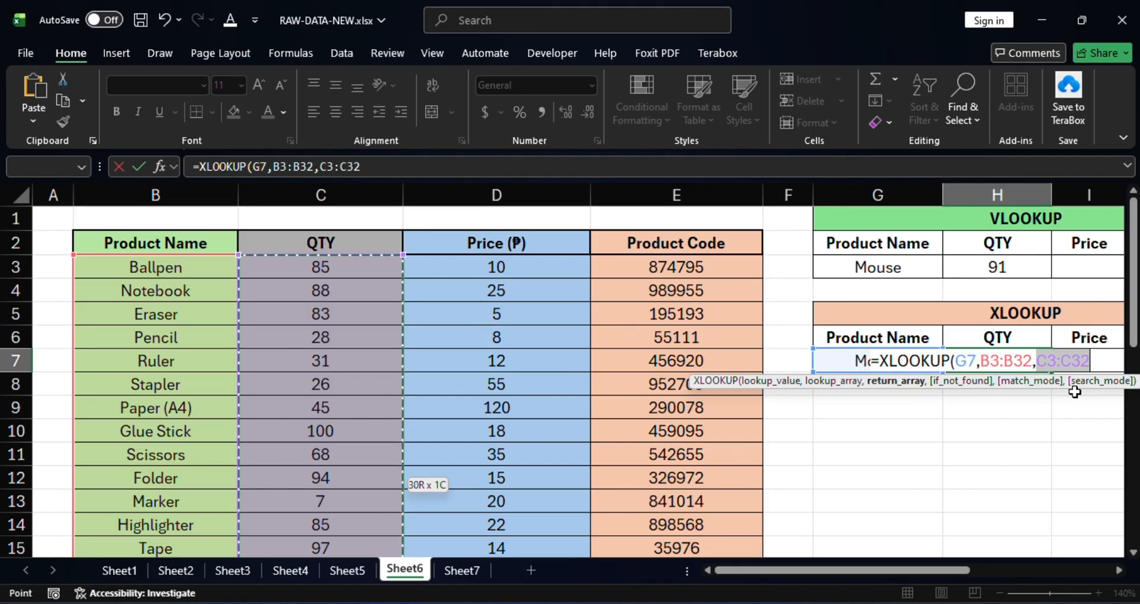
text())
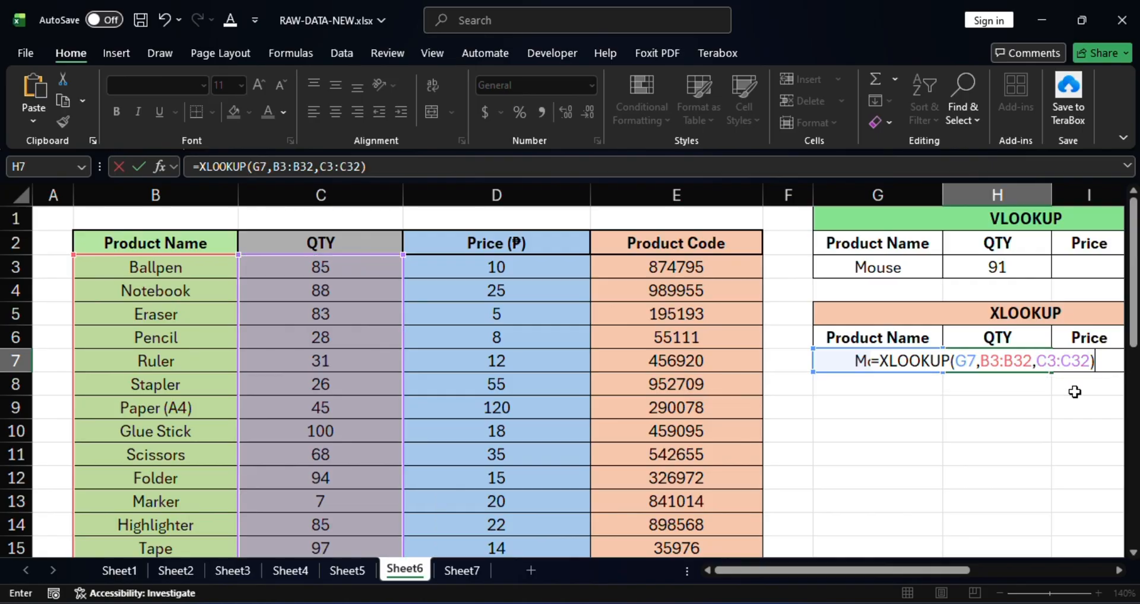
key(Return)
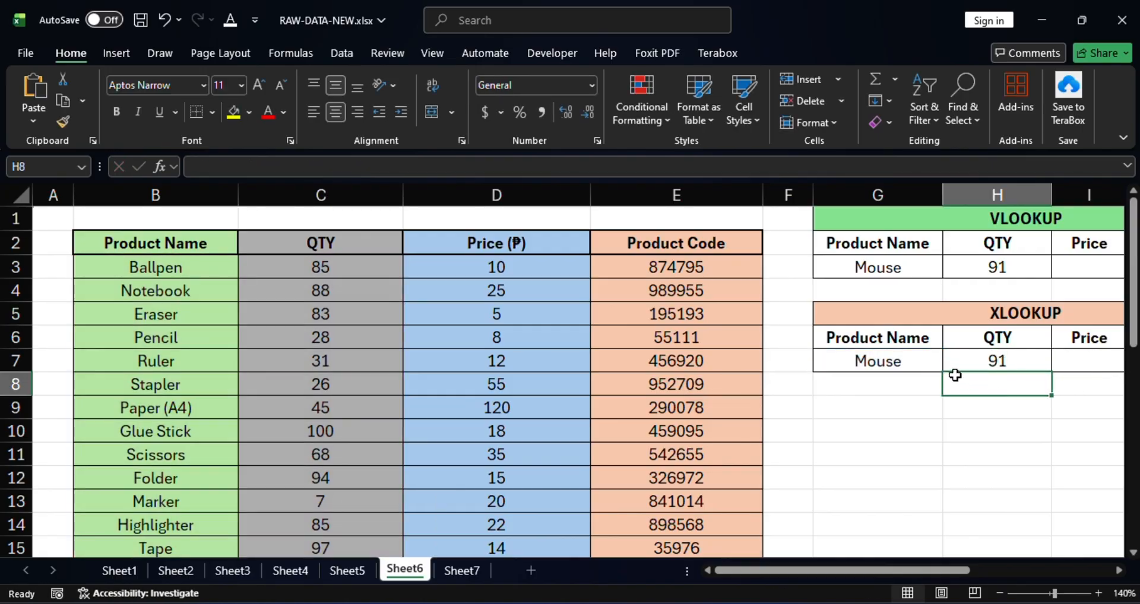
Step: Compare the VLOOKUP formula in H3 with the XLOOKUP formula in H7
click(1014, 360)
click(1003, 265)
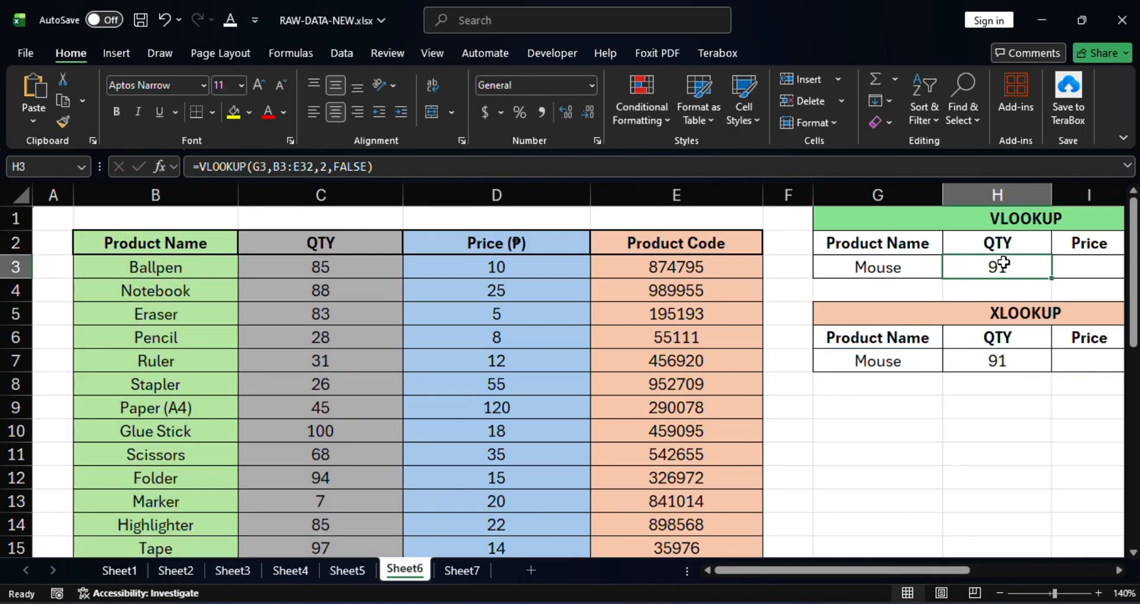
click(1014, 362)
click(999, 267)
click(979, 360)
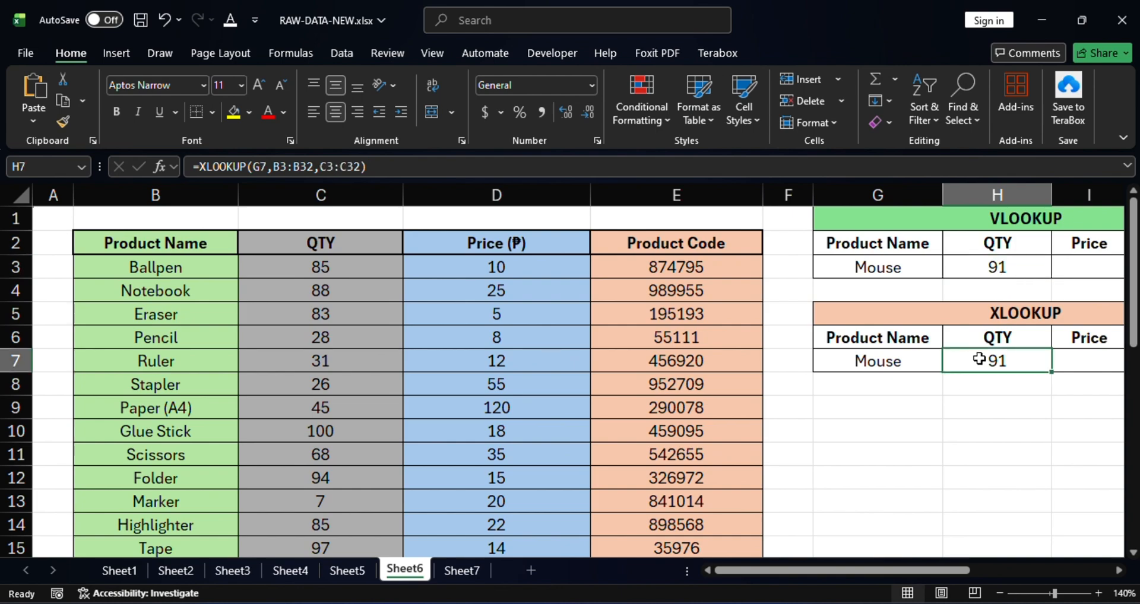
click(1004, 267)
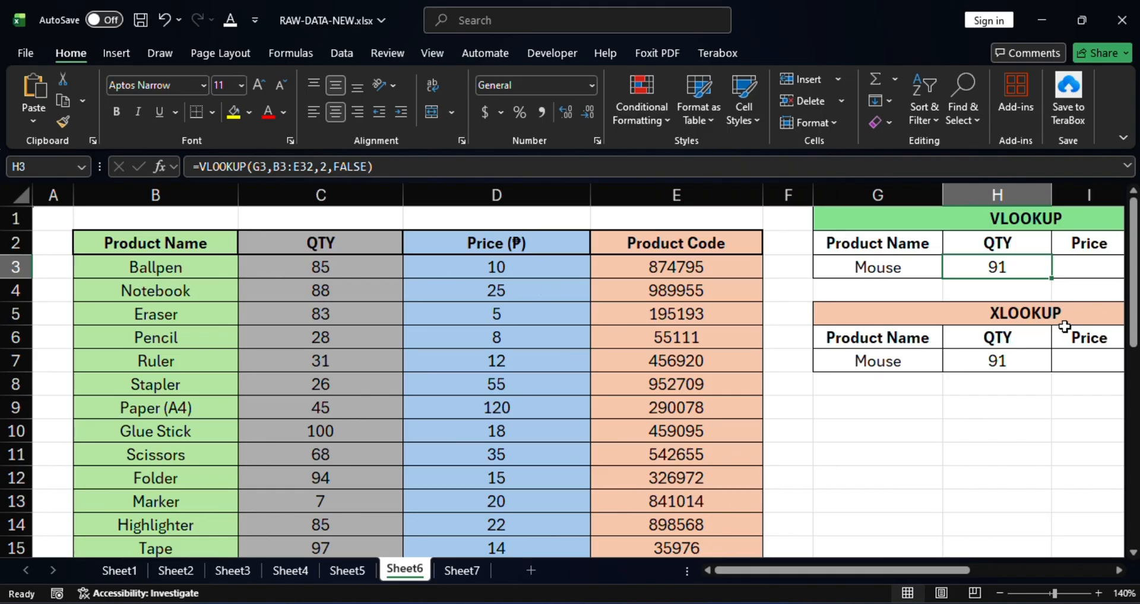
click(164, 261)
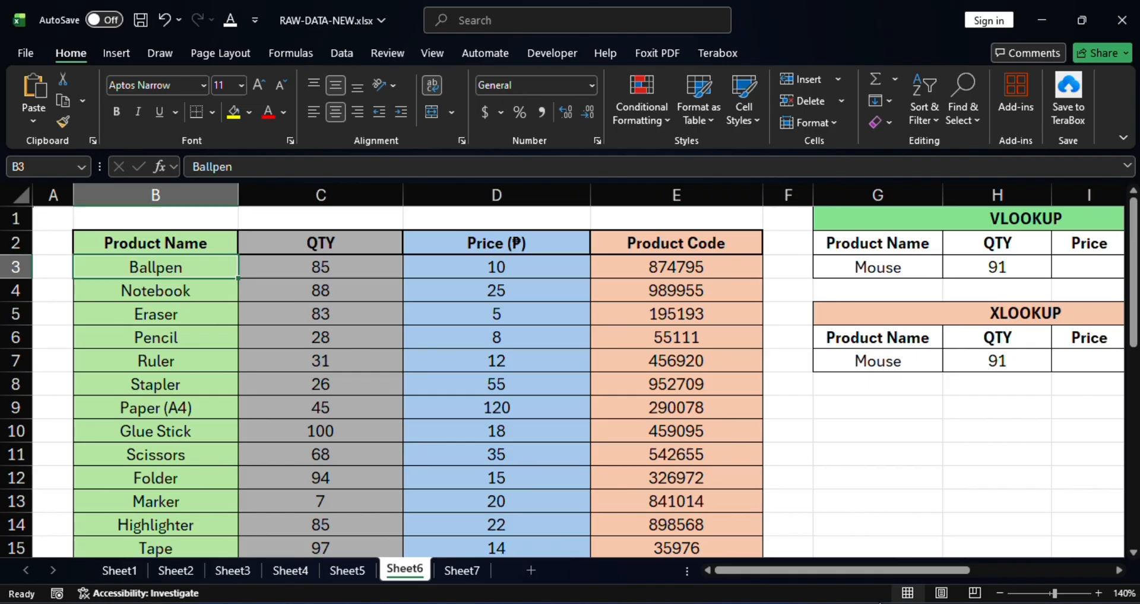
Step: Start a VLOOKUP formula in the Price cell I3 of the VLOOKUP table, with G3 as the lookup value
drag(885, 568, 932, 569)
click(928, 271)
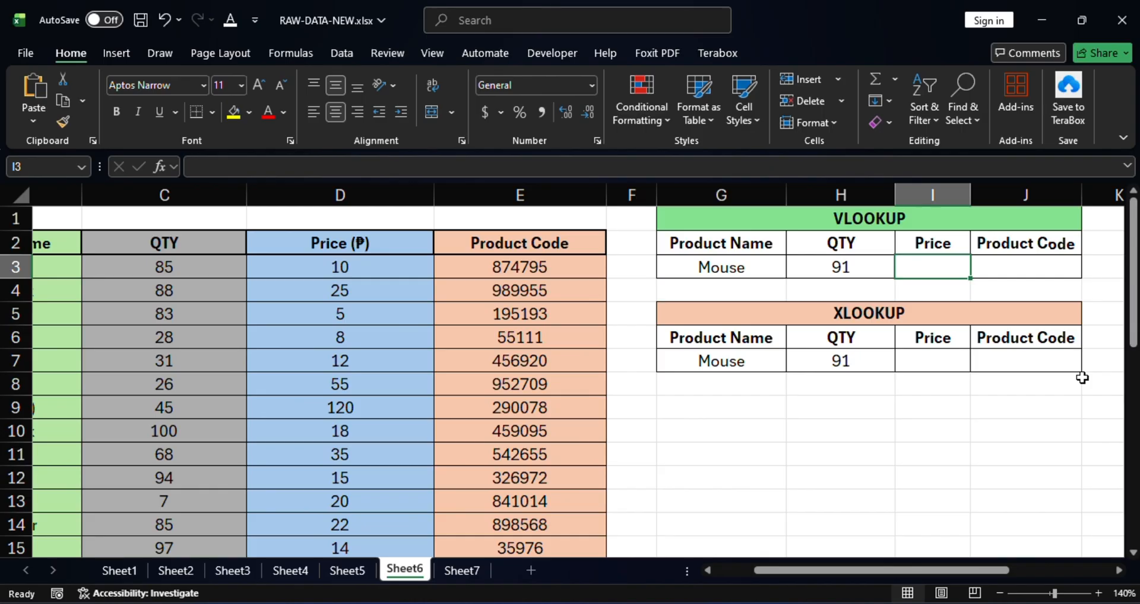
text(=)
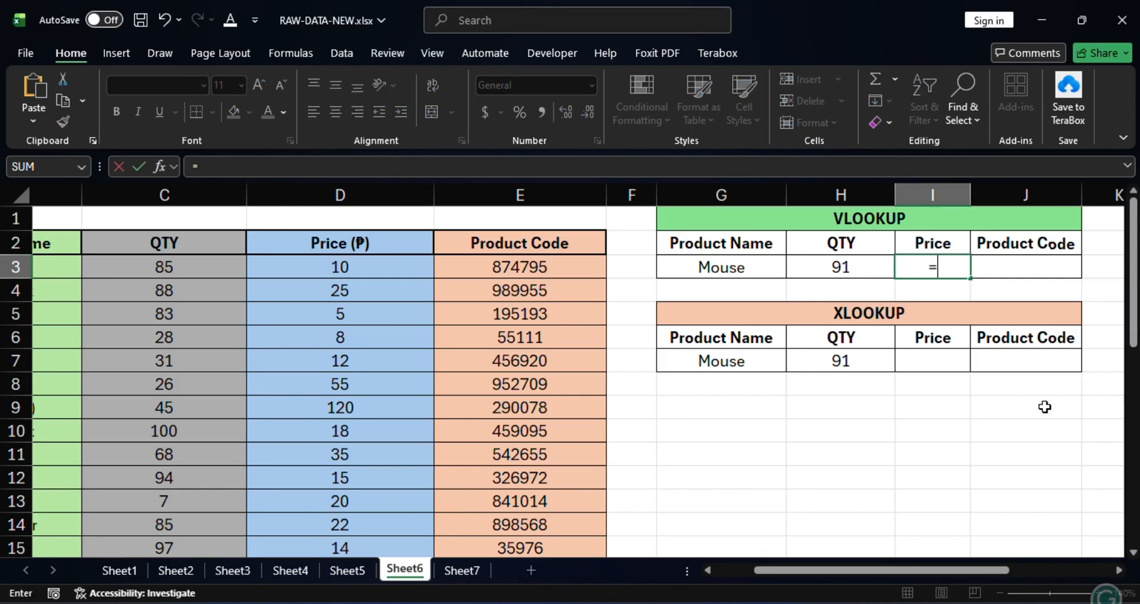
text(v)
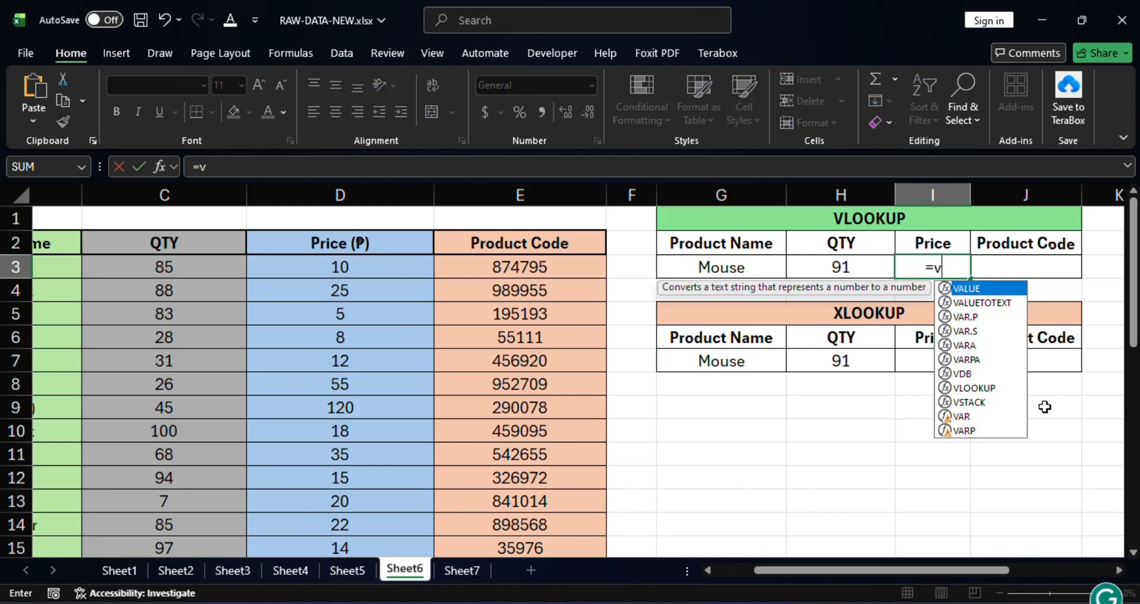
text(lo)
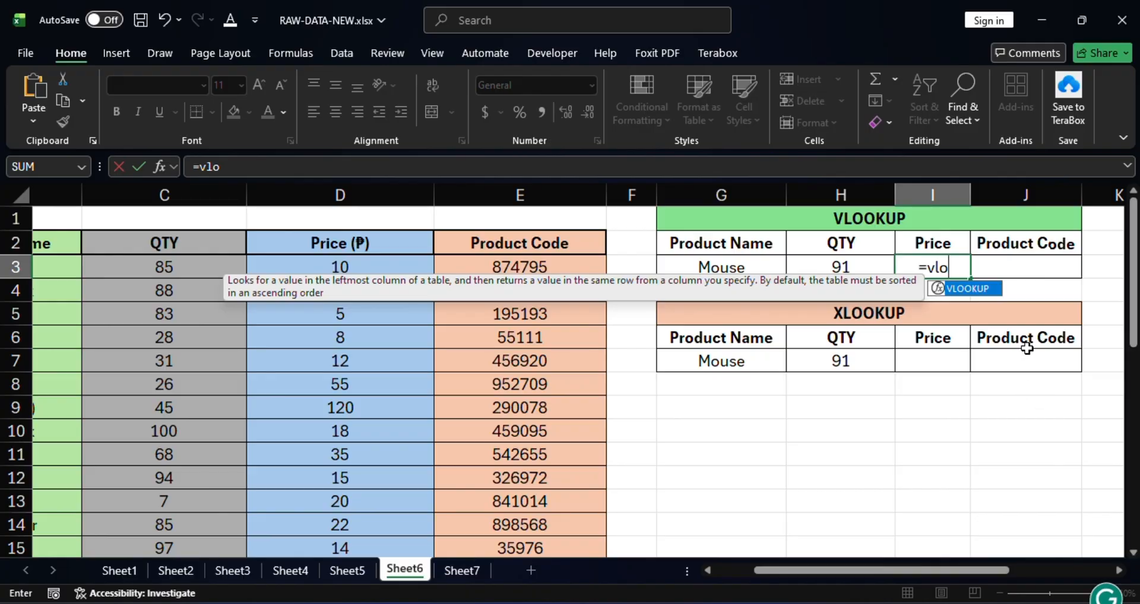
double_click(965, 290)
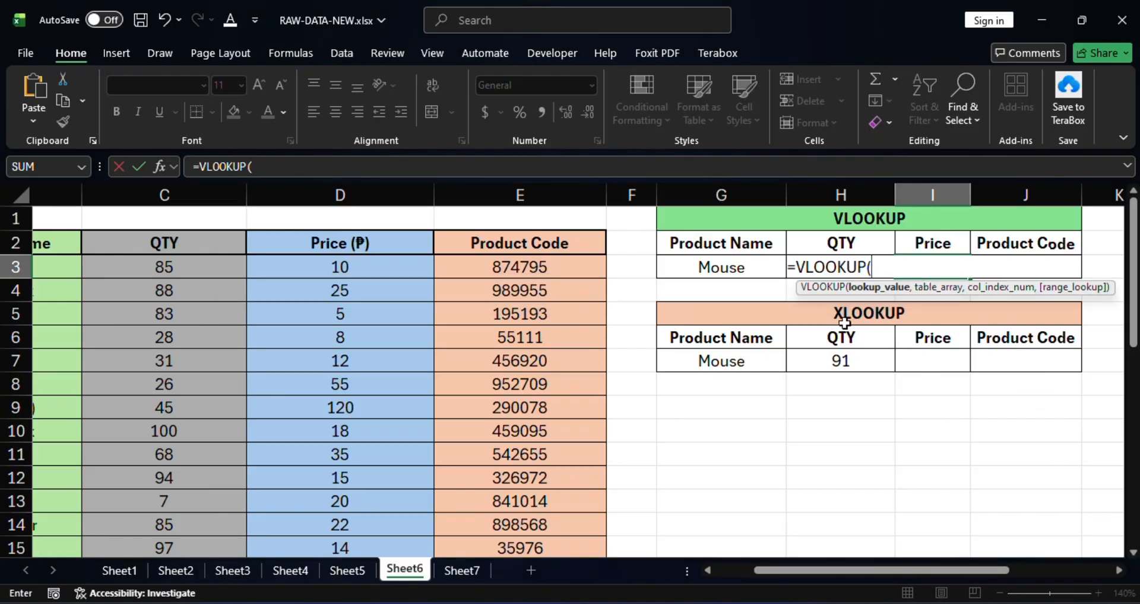
click(739, 266)
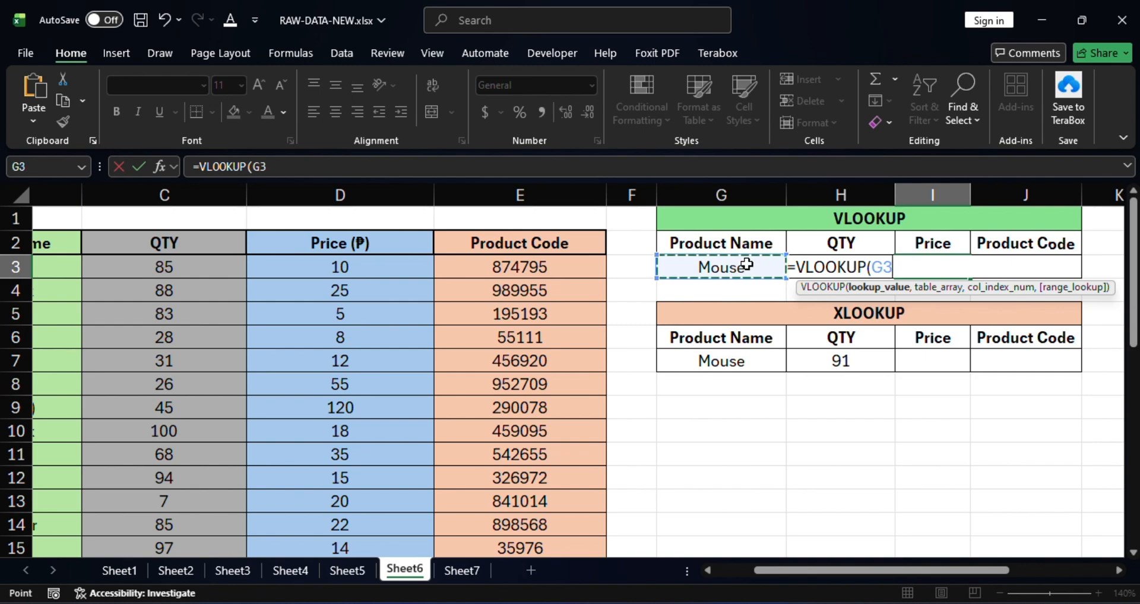
text(,)
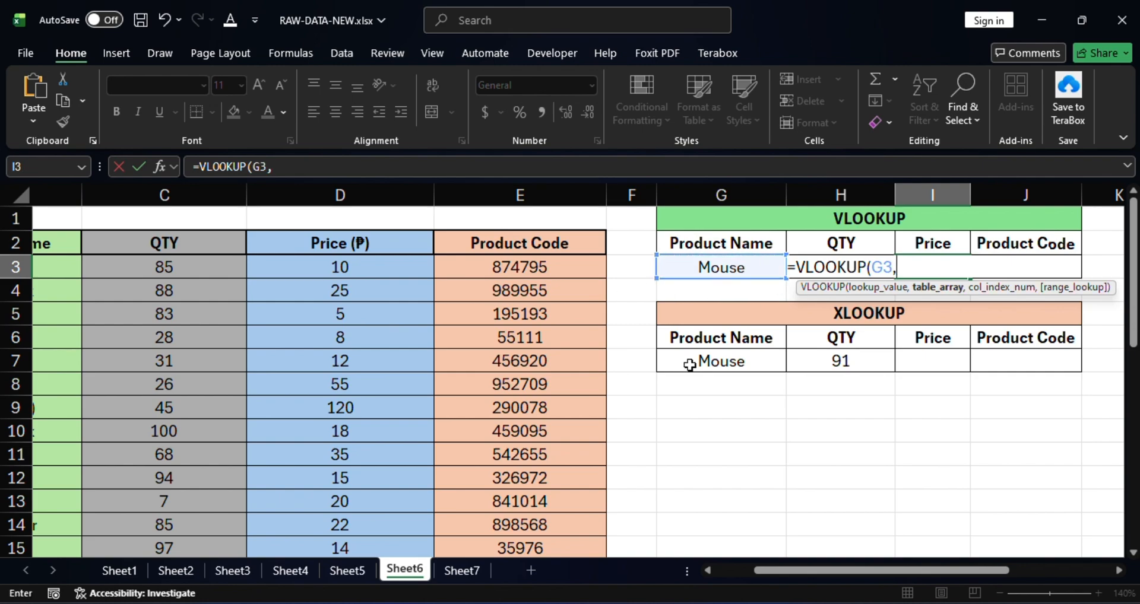
Step: Set the VLOOKUP table array to the product data range B3:E32
drag(889, 571, 818, 569)
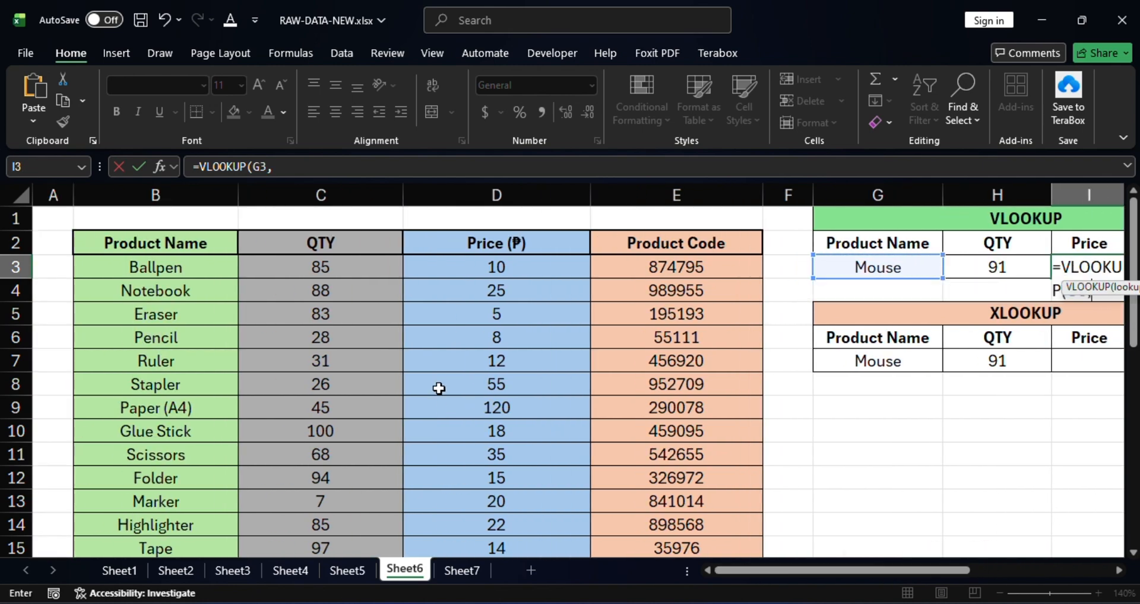
click(151, 265)
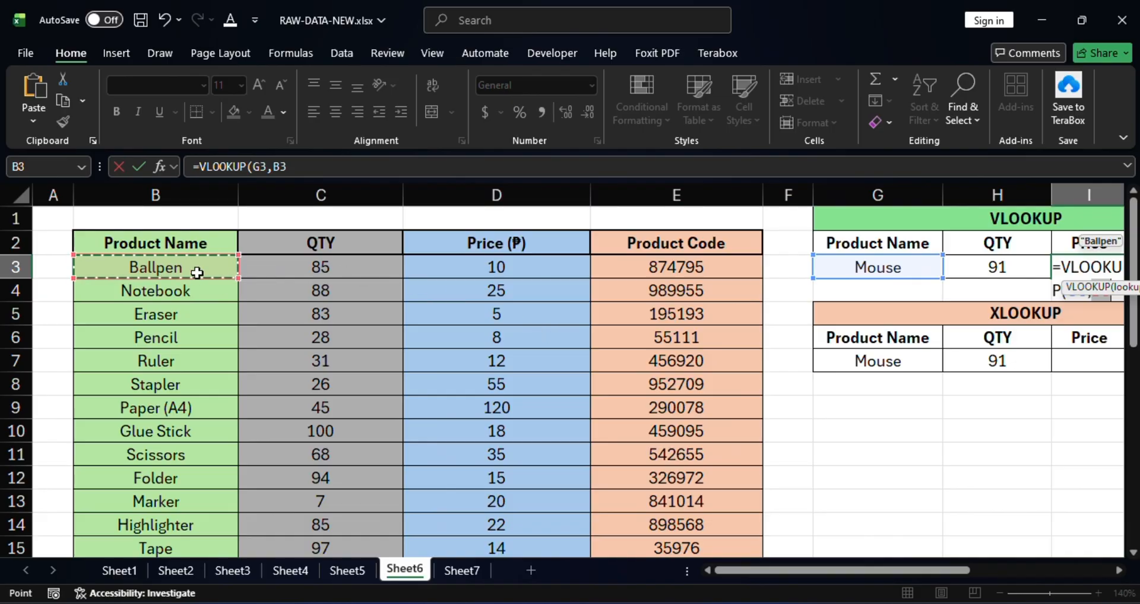
drag(197, 272, 618, 505)
scroll(791, 416, up, 6)
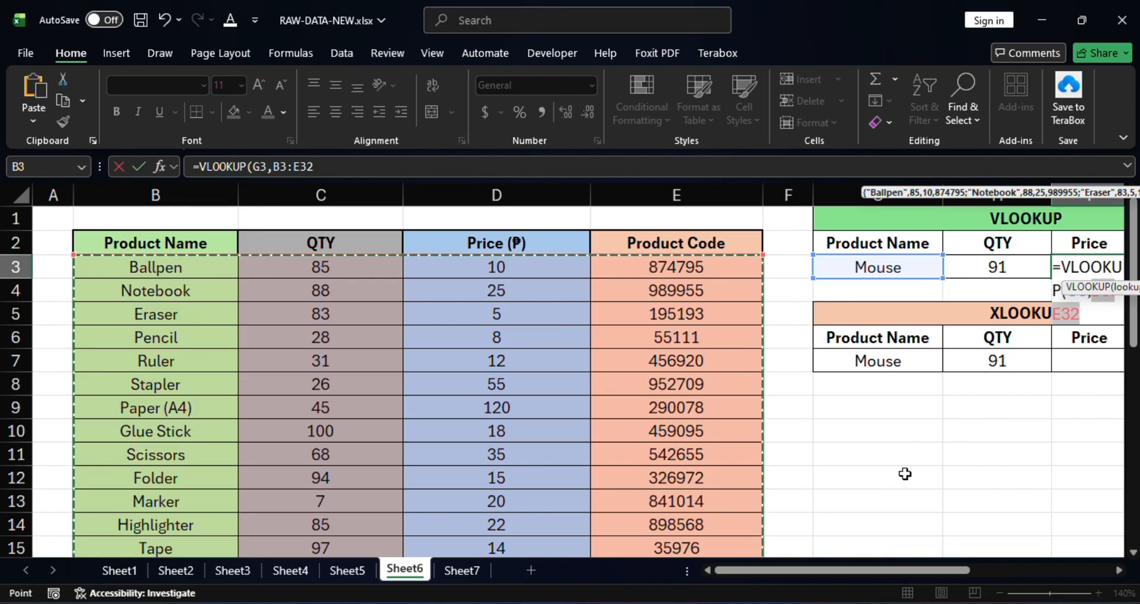
drag(888, 572, 1030, 568)
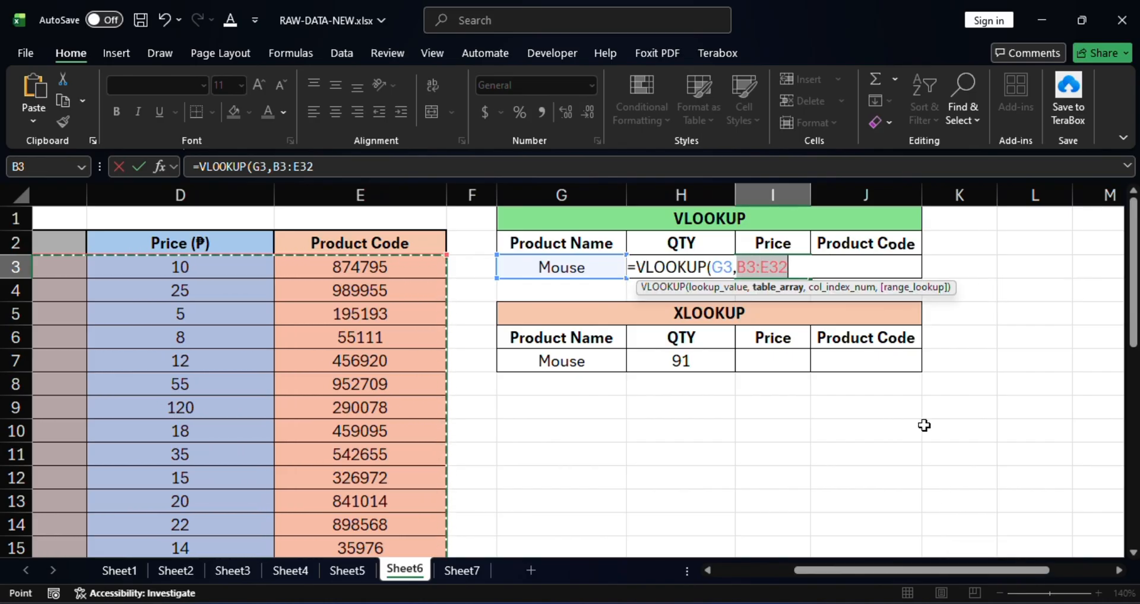
text(,)
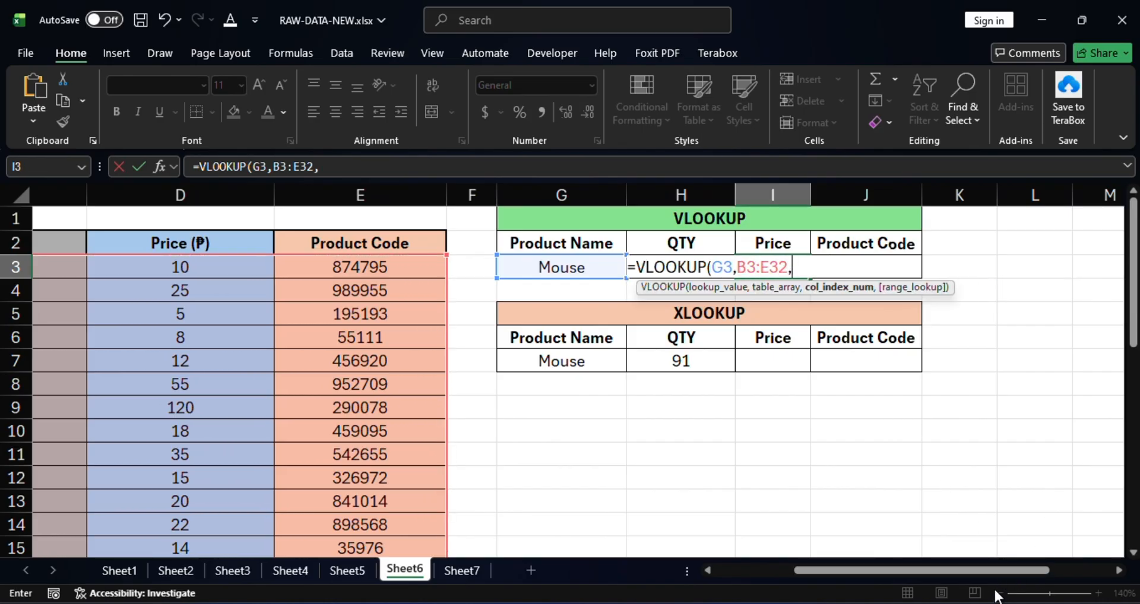
Step: Complete the Price VLOOKUP formula with column index 3 and FALSE for an exact match, and check it against the QTY formula
drag(985, 573, 879, 570)
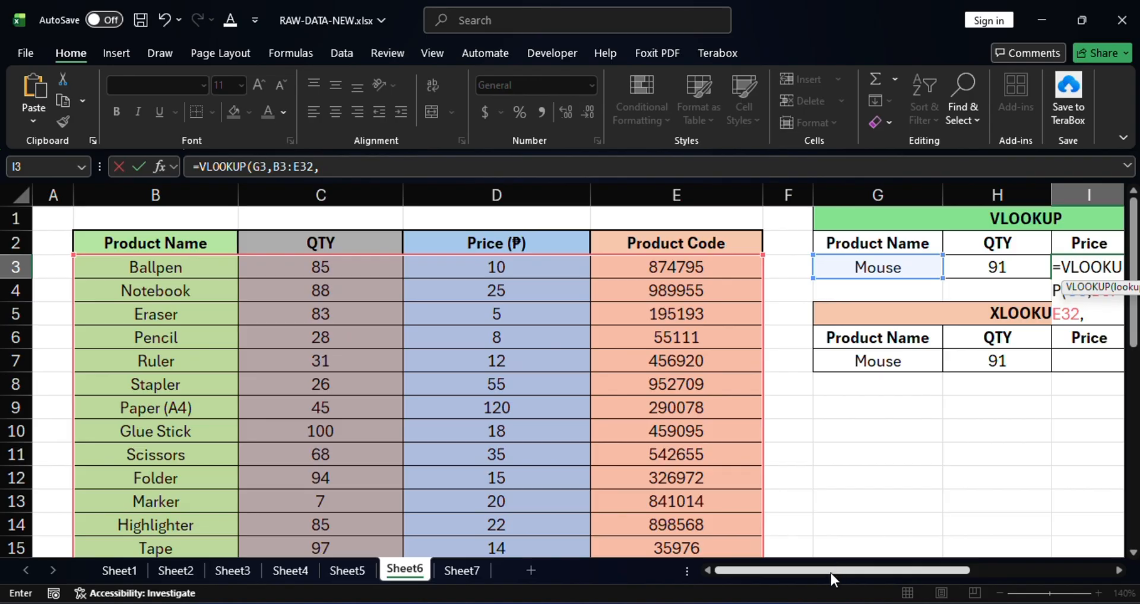
drag(831, 573, 880, 574)
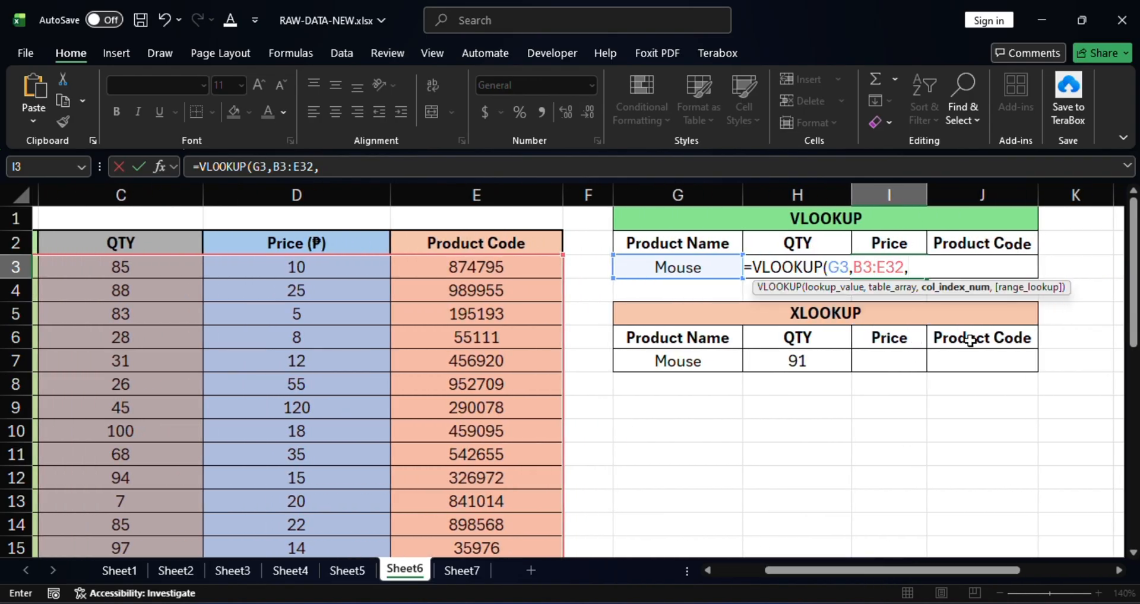
text(3,)
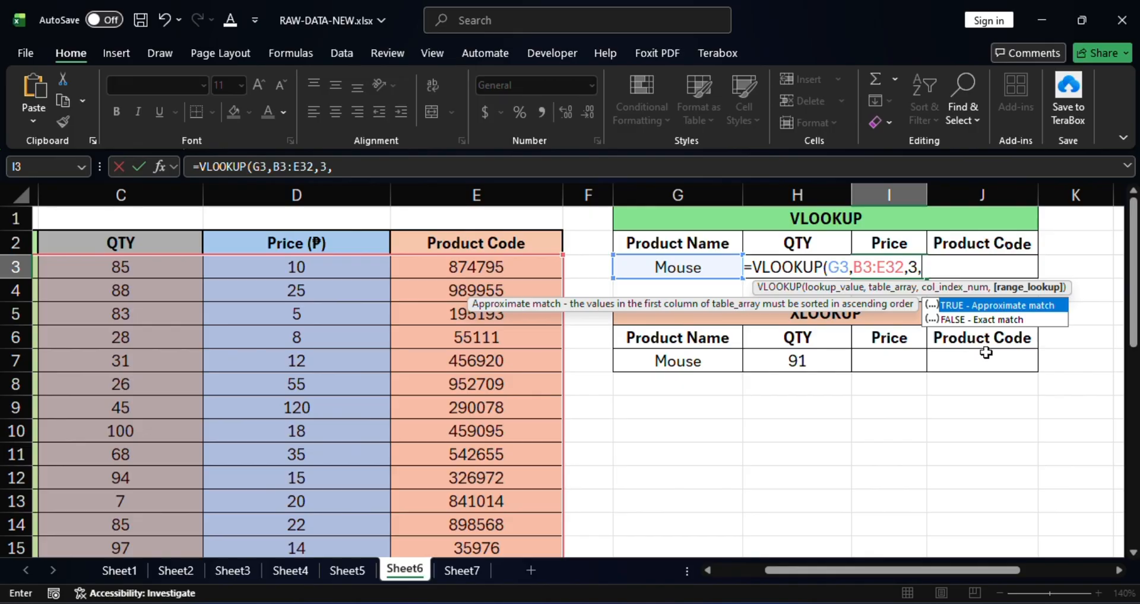
click(956, 320)
double_click(965, 321)
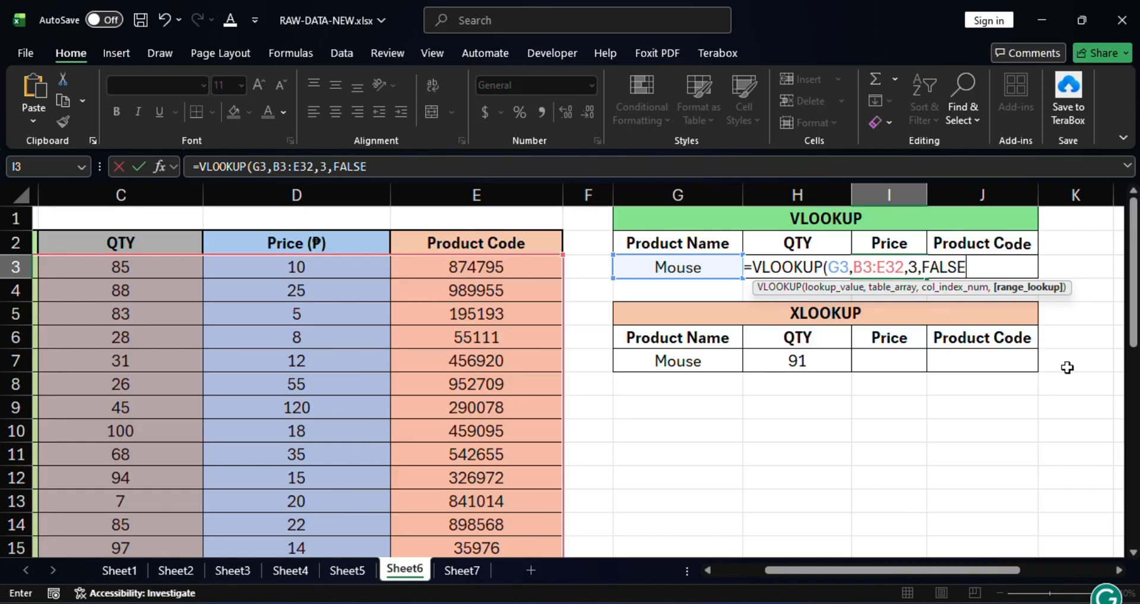
key(Return)
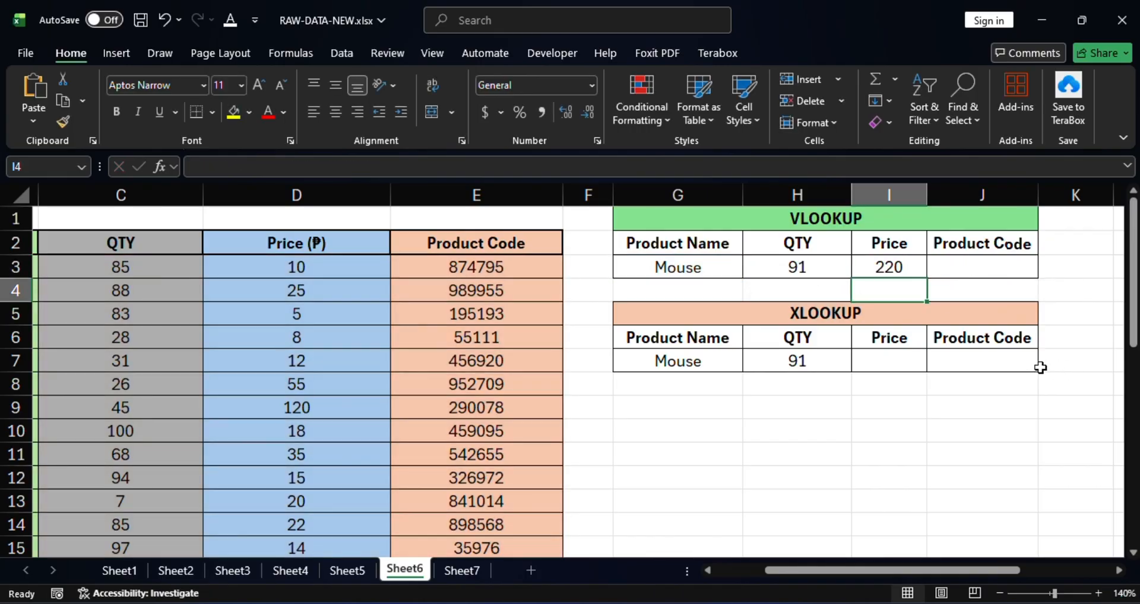
click(891, 267)
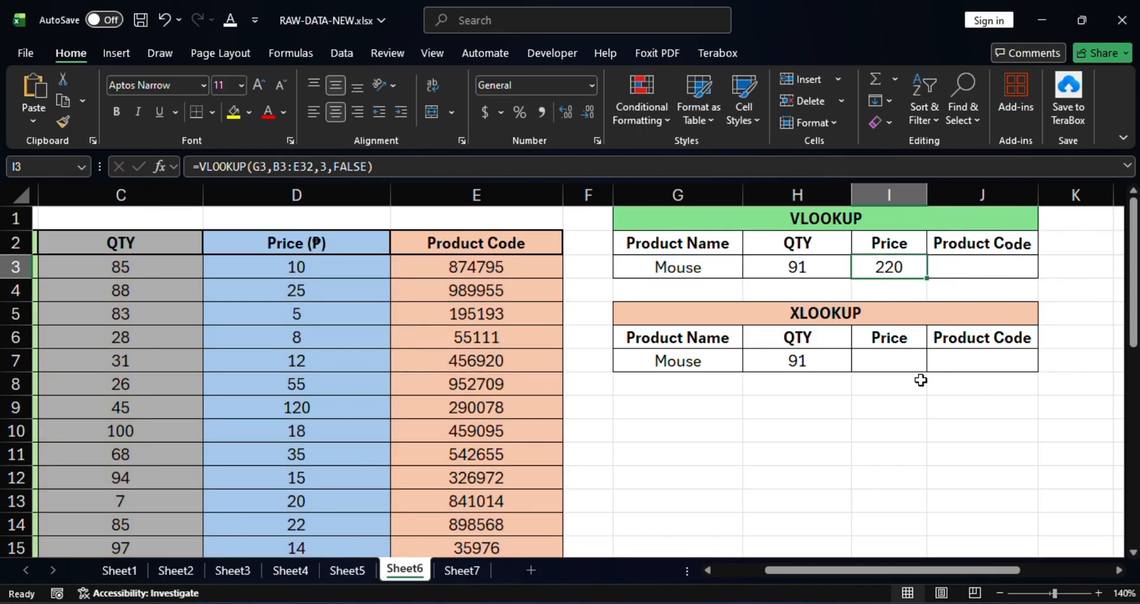
click(708, 272)
click(811, 273)
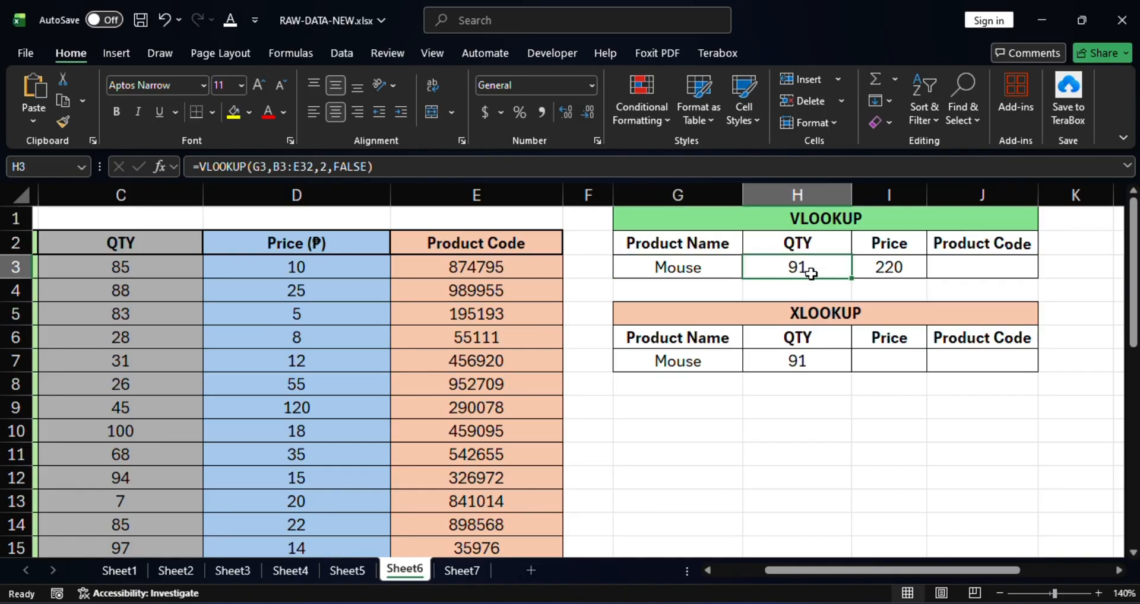
Step: Start an XLOOKUP formula in the Price cell I7 of the XLOOKUP table, with G7 as the lookup value
click(897, 363)
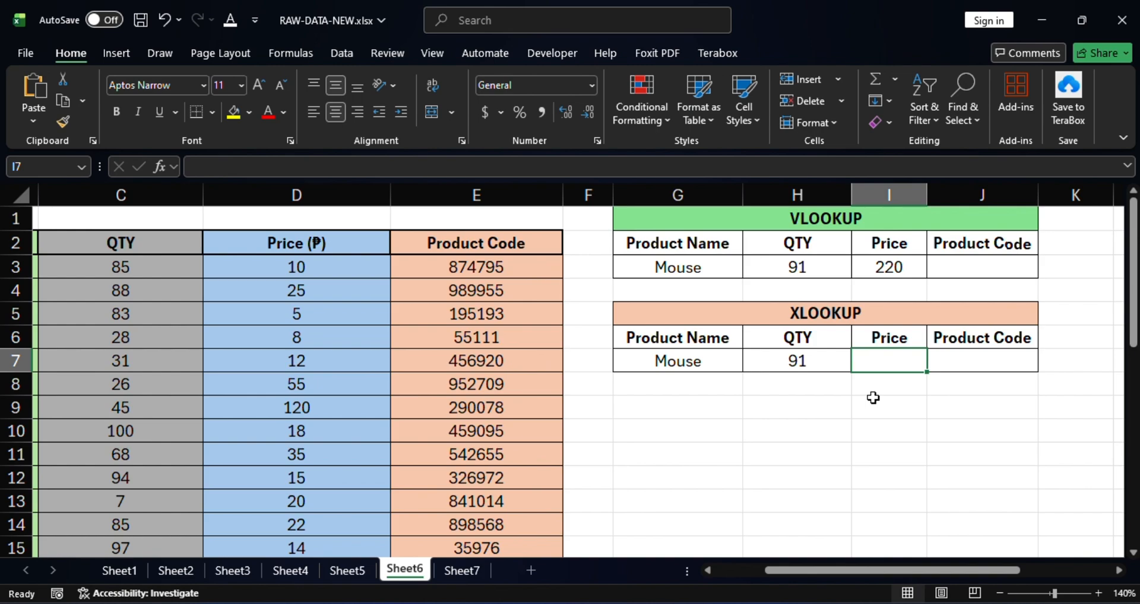
text(=)
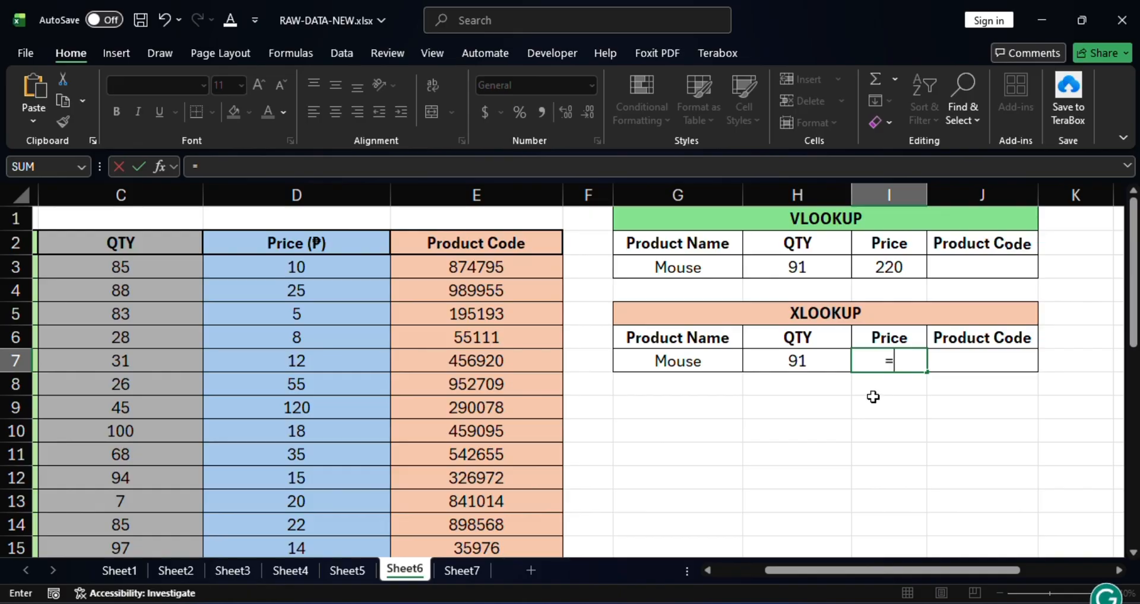
text(xlo)
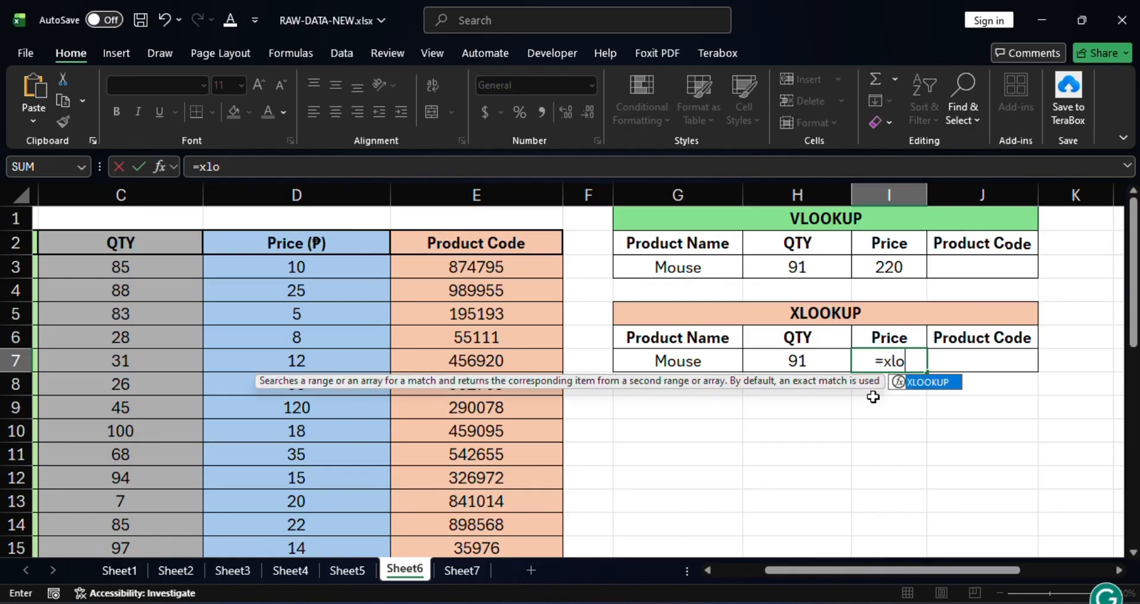
double_click(924, 383)
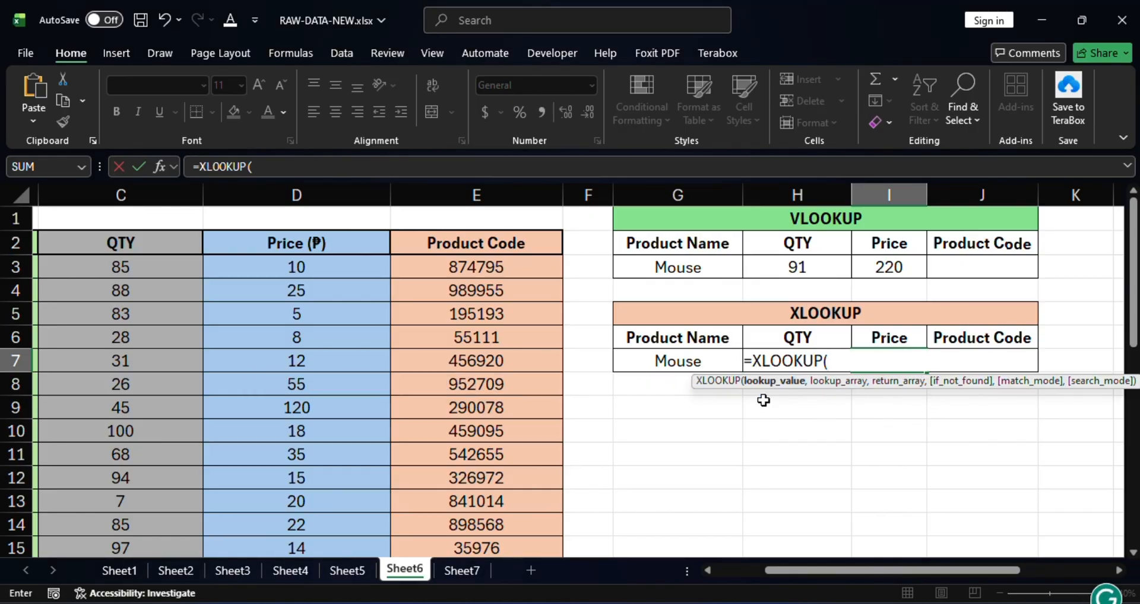
click(658, 358)
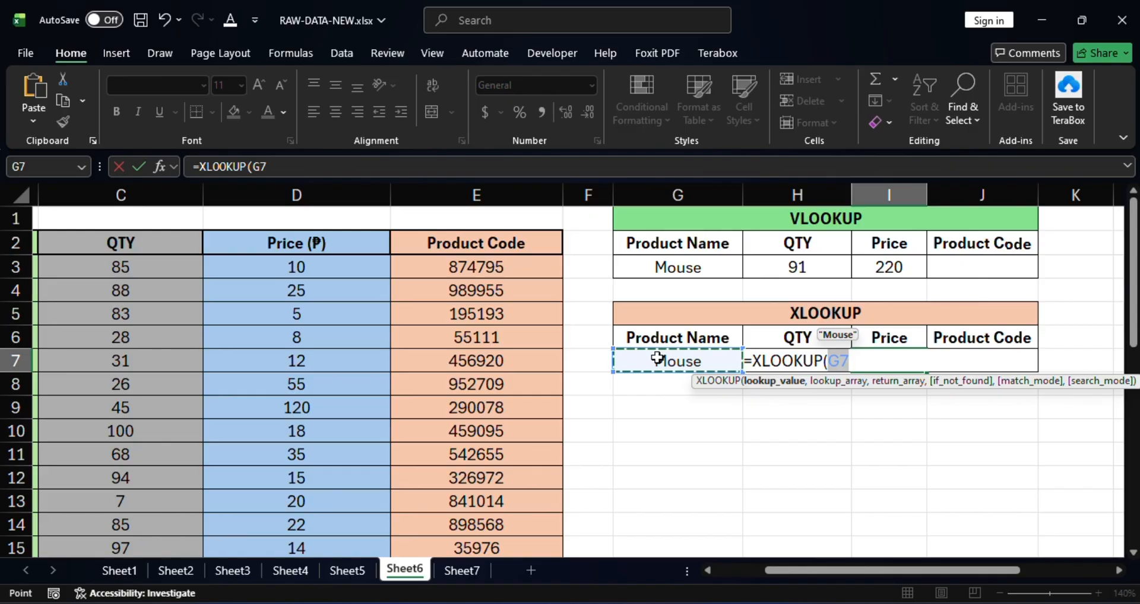
text(,)
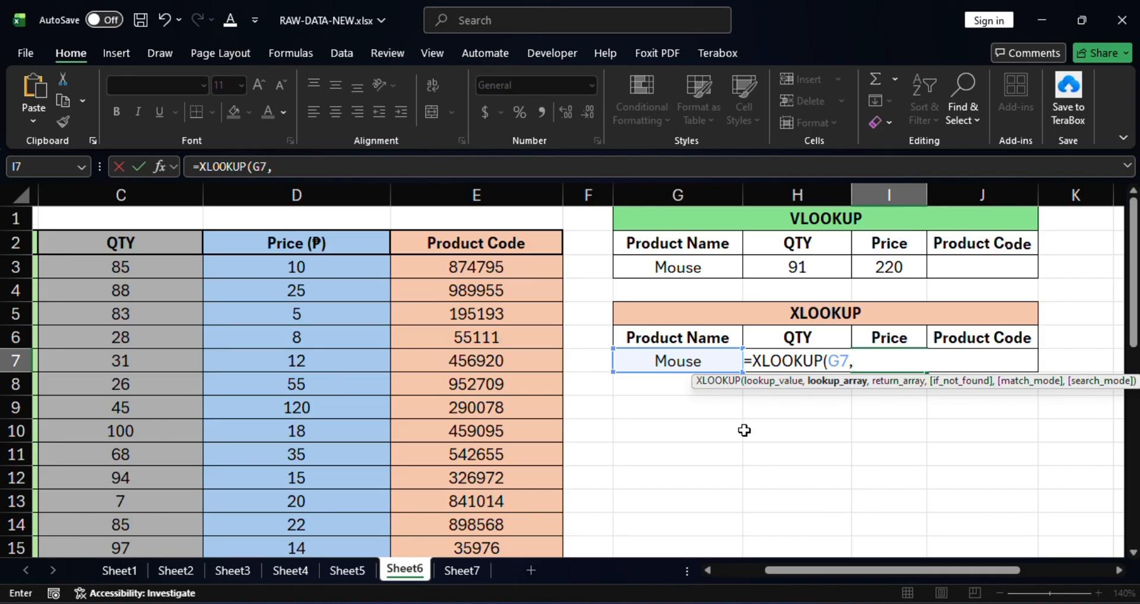
Step: Set the lookup array of the Price XLOOKUP formula to the Product Name range B3:B32
drag(872, 570, 765, 563)
click(142, 268)
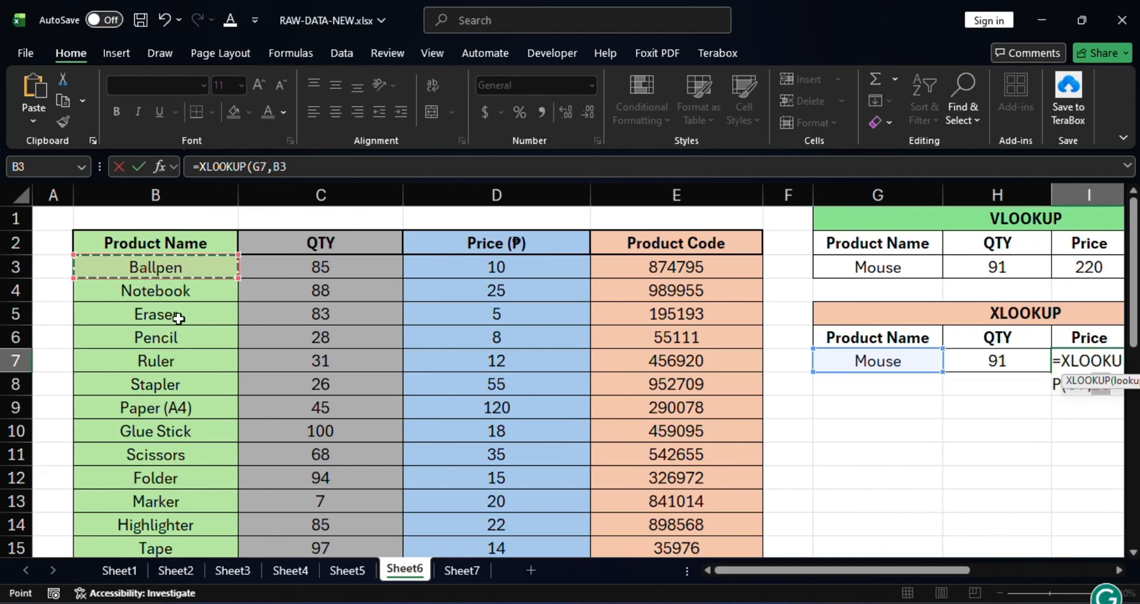
scroll(178, 319, down, 9)
shift+click(158, 330)
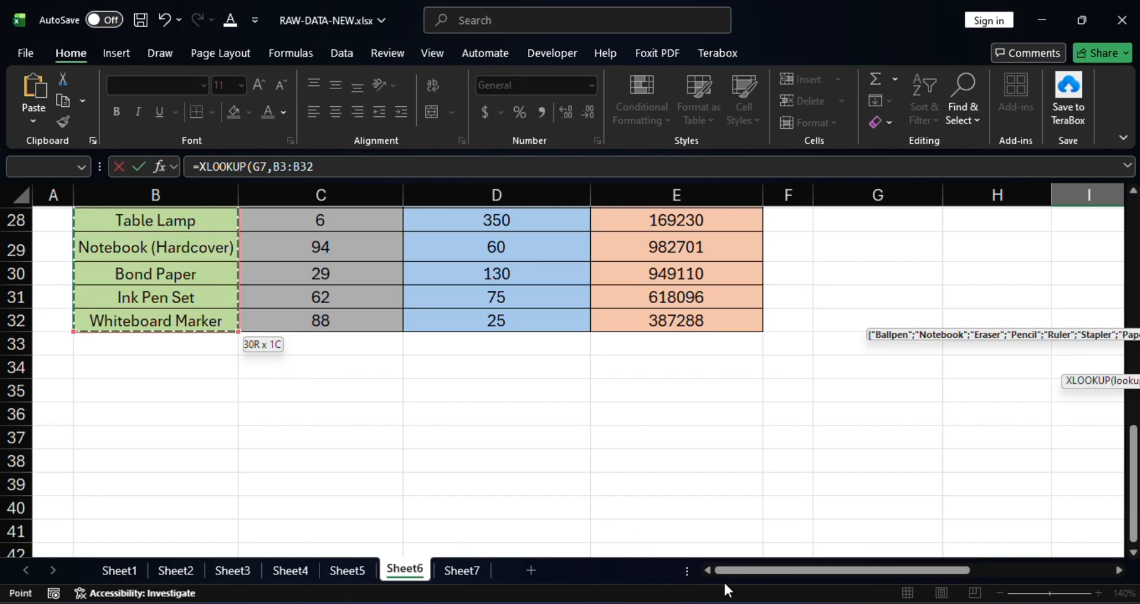
drag(745, 570, 892, 572)
scroll(759, 447, up, 9)
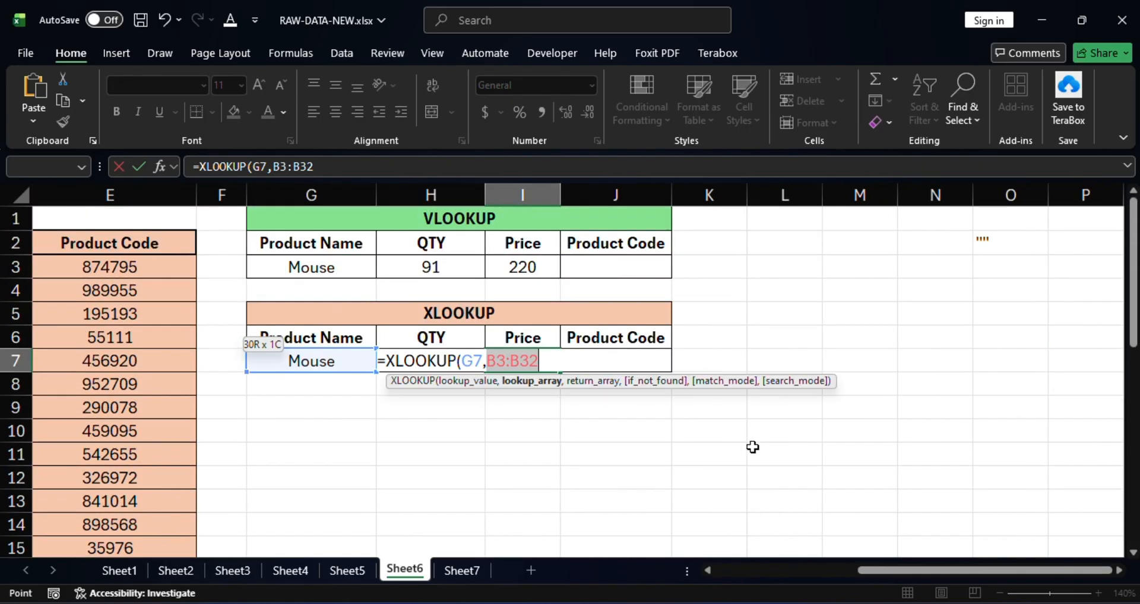
text(,)
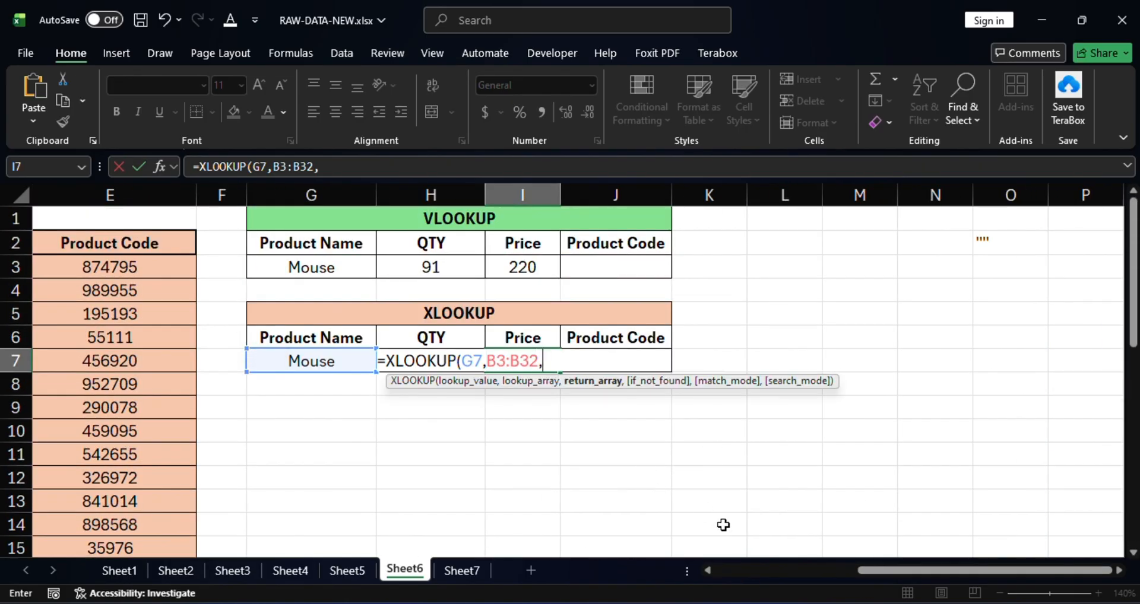
Step: Set the return array of the Price XLOOKUP formula to the Price range D3:D32 and complete the formula
drag(897, 570, 749, 569)
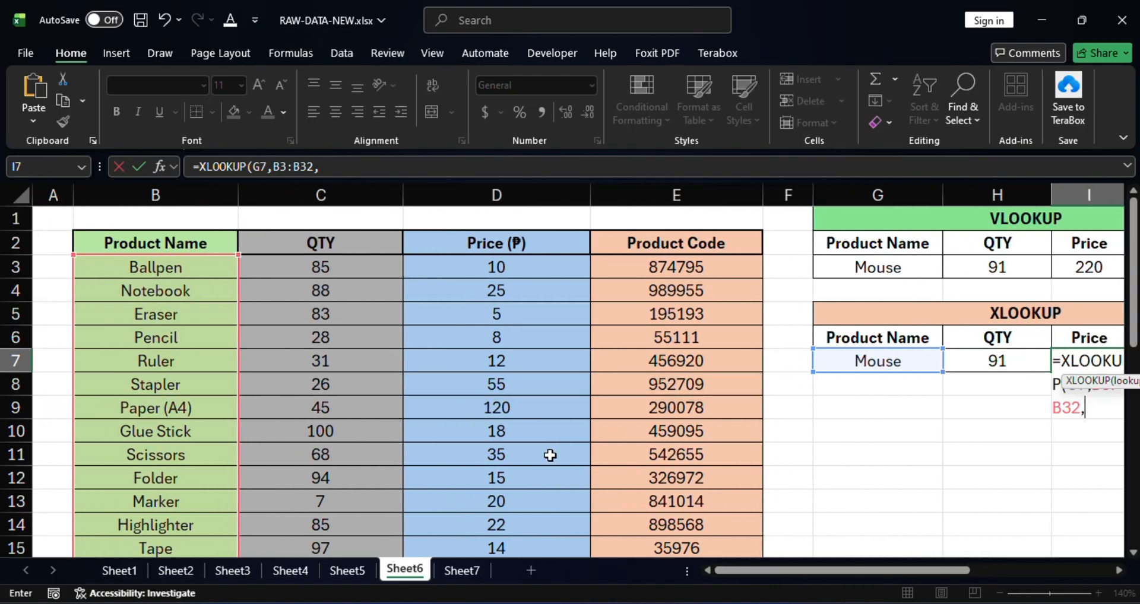
click(496, 268)
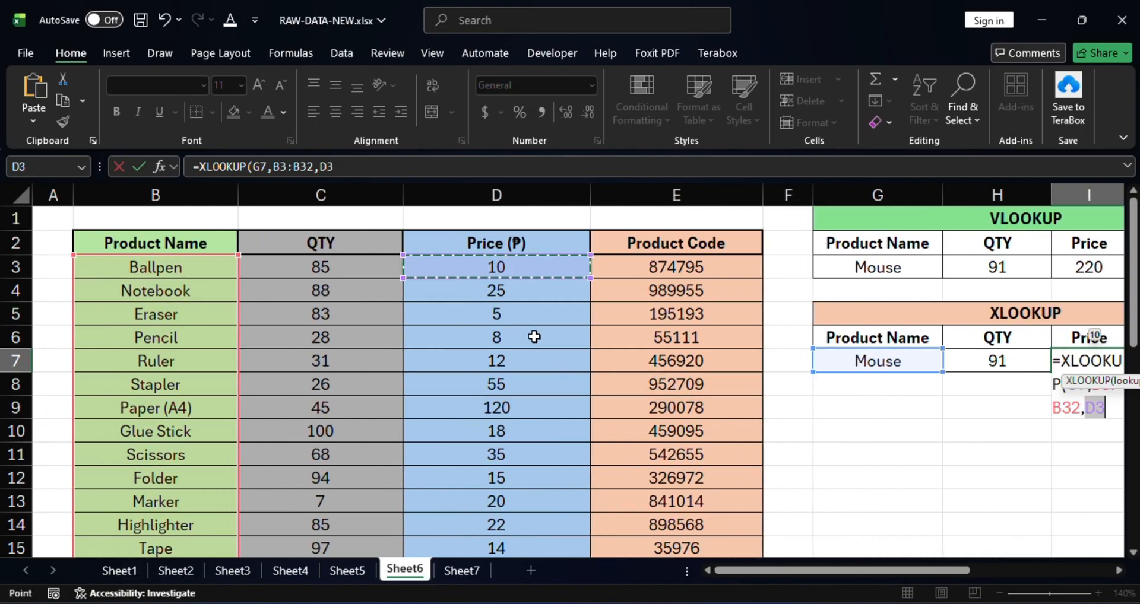
scroll(532, 337, down, 9)
shift+click(507, 323)
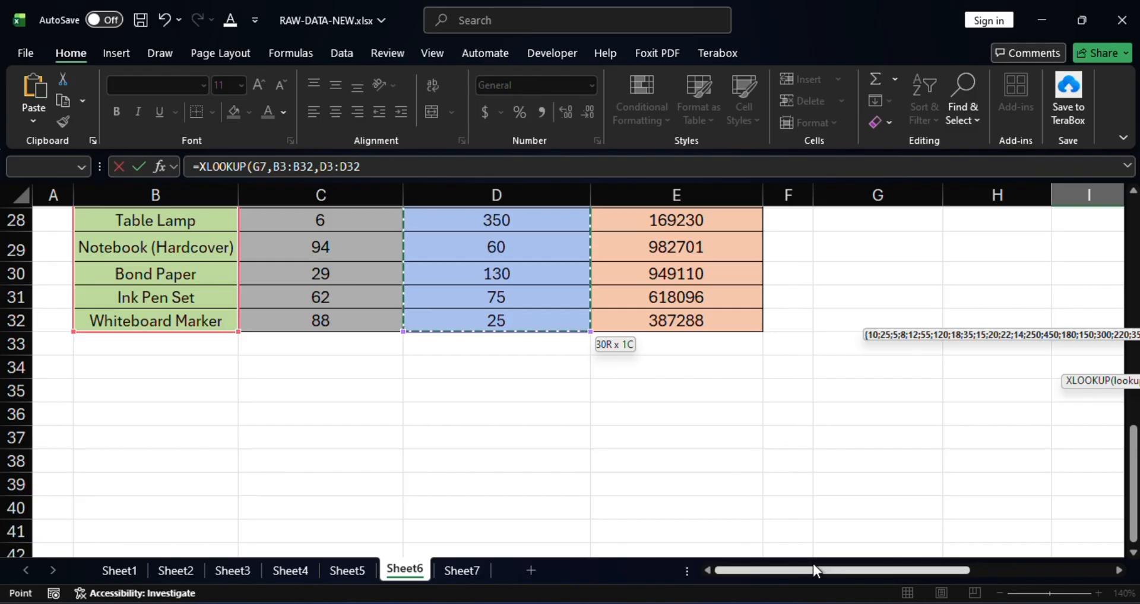
drag(813, 569, 861, 569)
scroll(837, 475, up, 9)
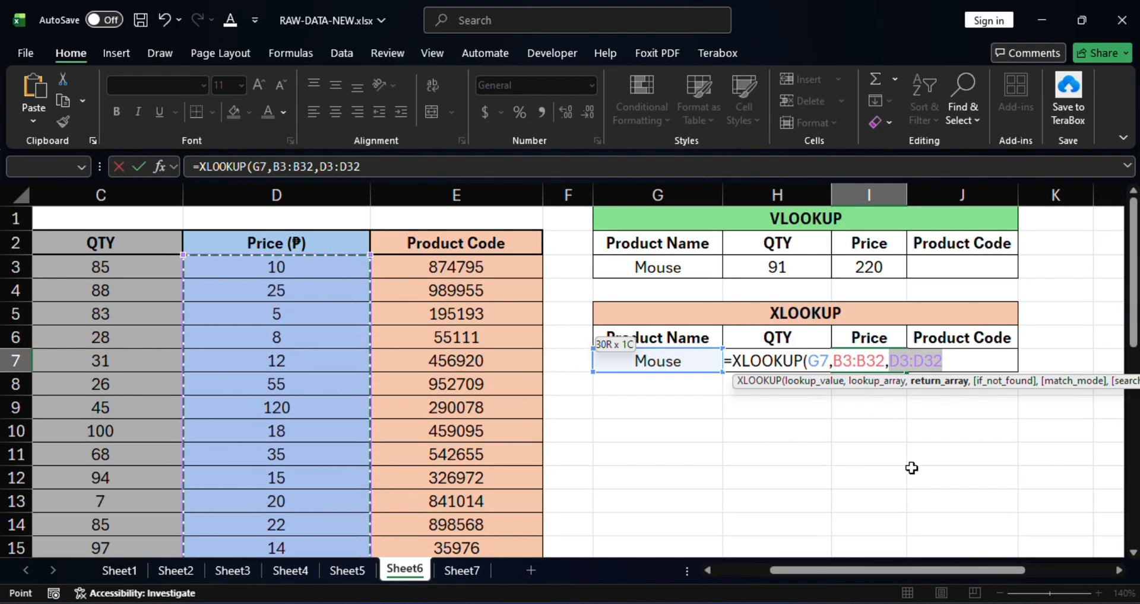
text())
key(Return)
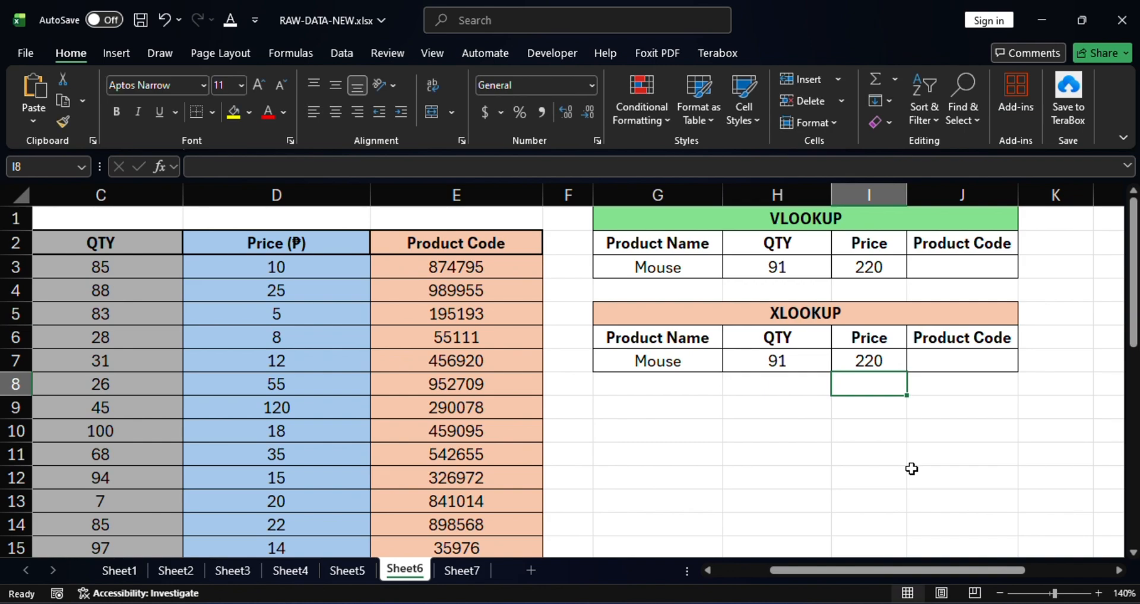
Step: Compare the QTY and Price XLOOKUP formulas in H7 and I7 with the Price VLOOKUP formula in I3
click(813, 367)
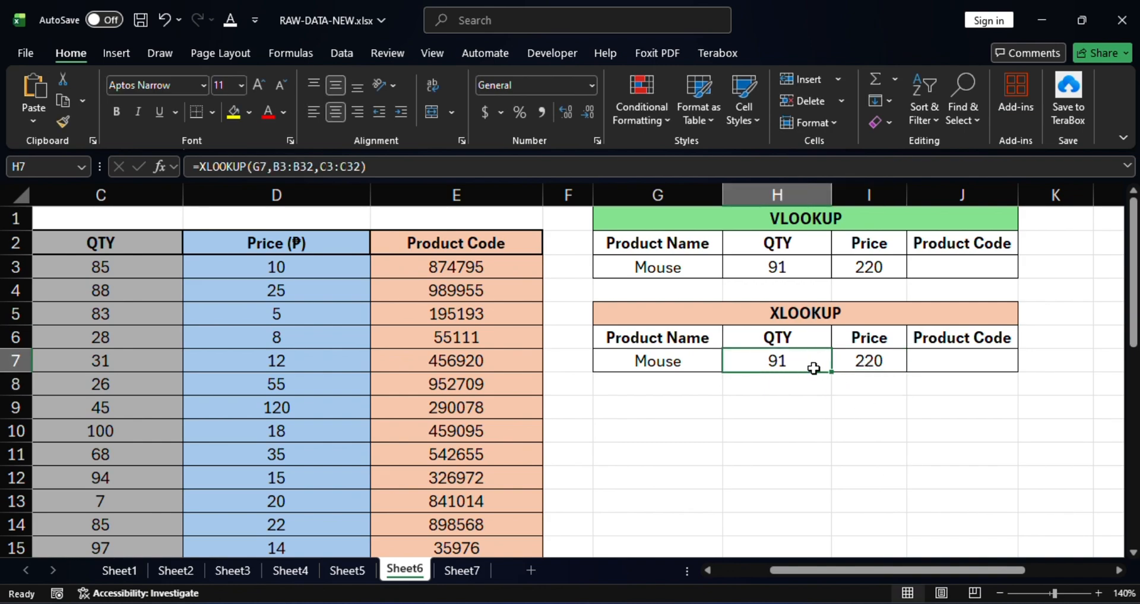
click(870, 360)
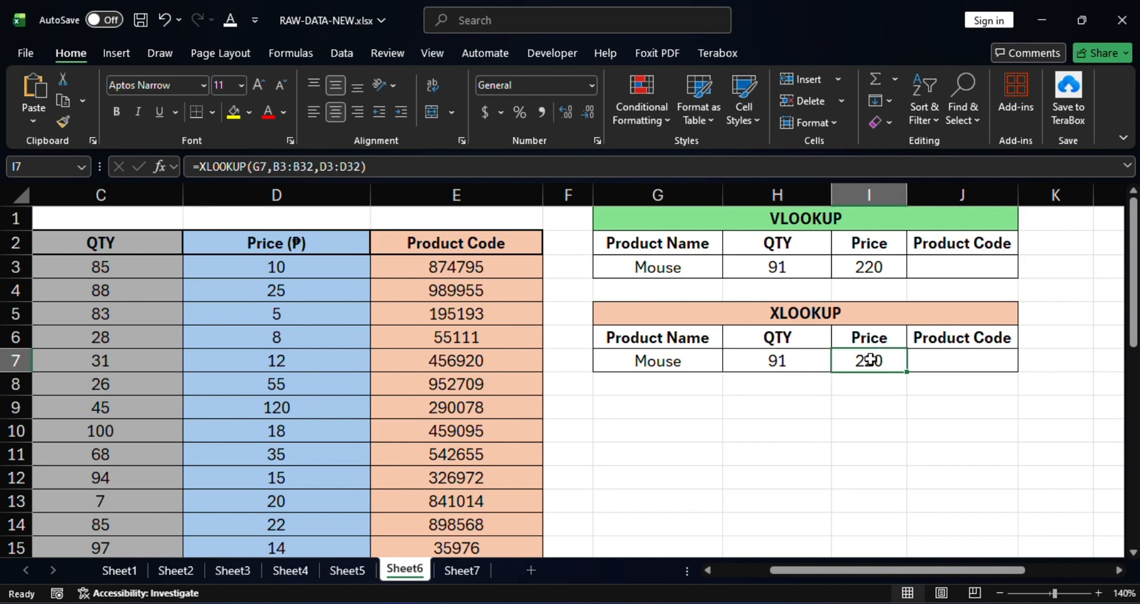
click(874, 269)
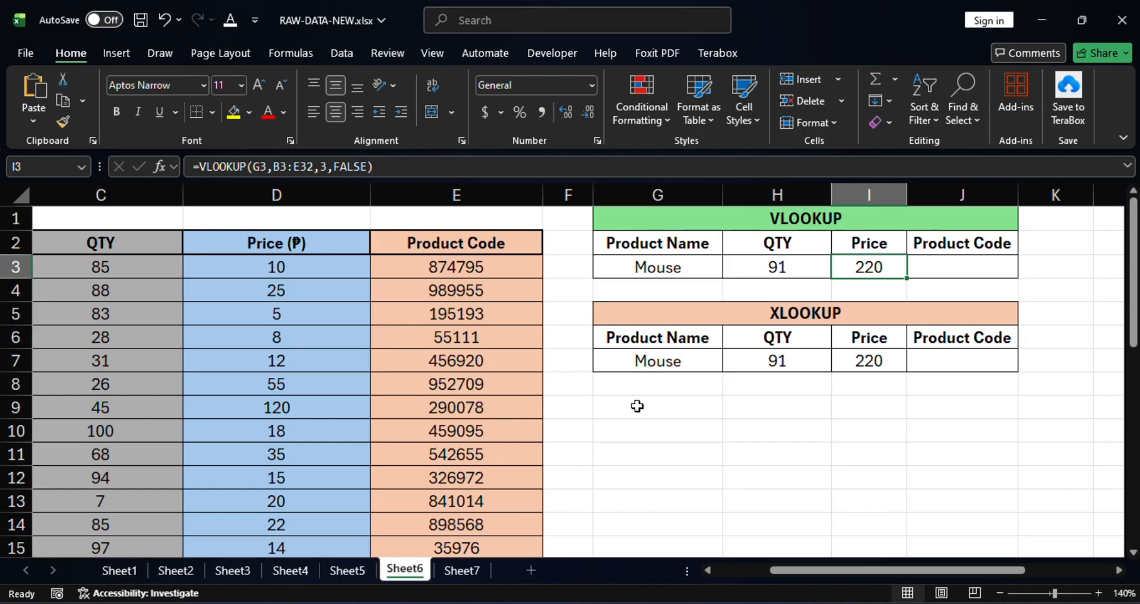
mouse_move(861, 573)
mouse_down()
mouse_move(805, 570)
mouse_move(879, 576)
mouse_up()
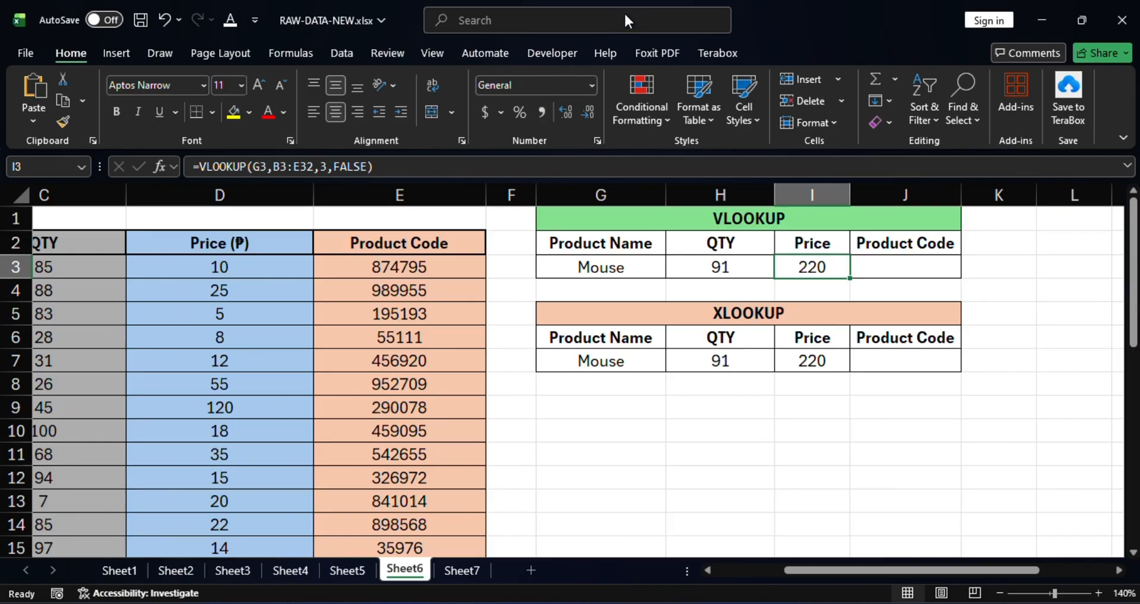